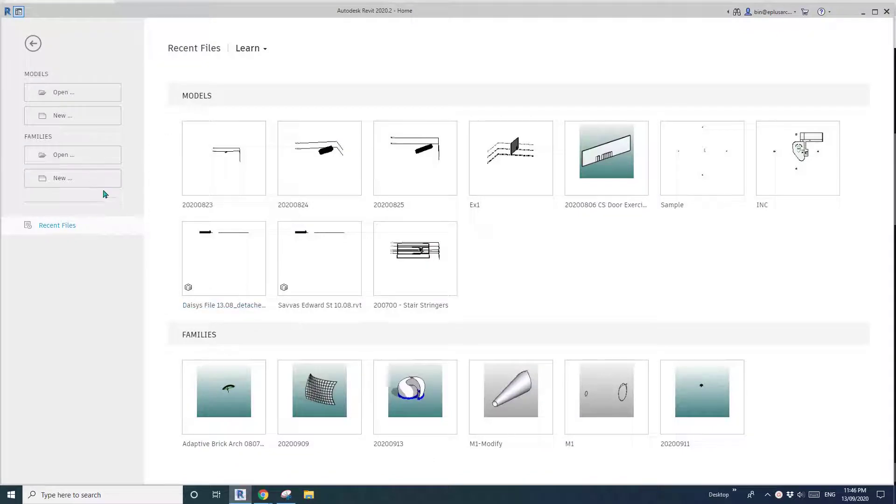
Create a new family from the mass template in the Conceptual Mass folder and open its Level 1 floor plan
click(65, 180)
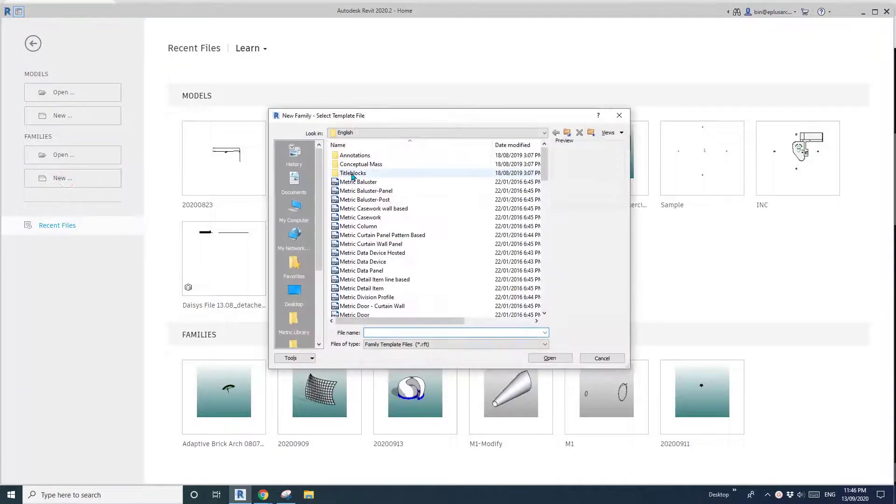
double_click(362, 164)
click(354, 156)
double_click(356, 159)
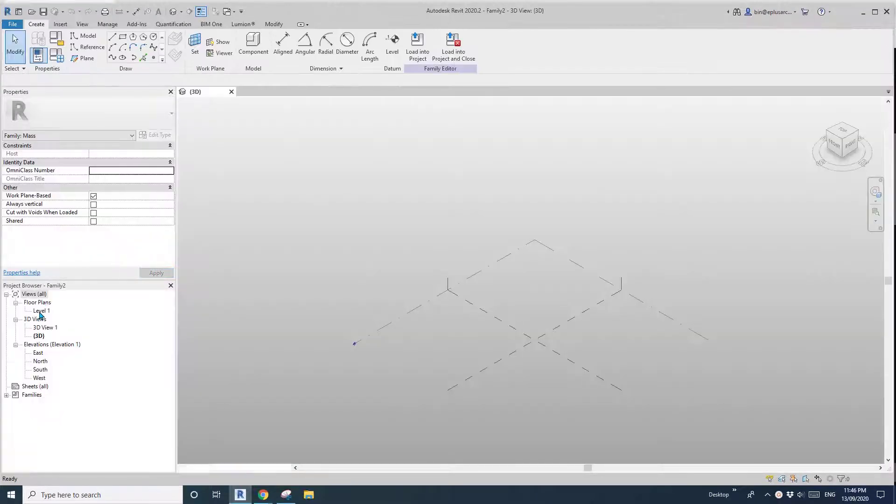
double_click(42, 310)
middle_drag(483, 290, 456, 304)
scroll(456, 303, down, 1)
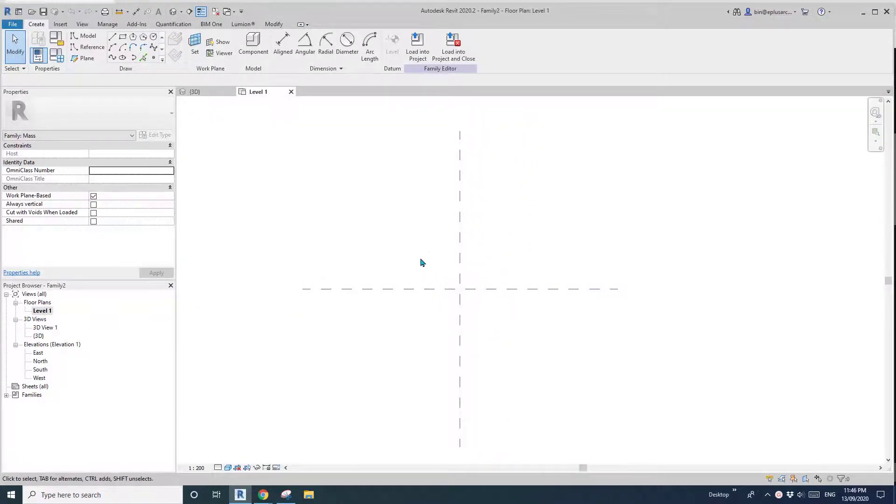
Switch to Chrome to view the parametric sweep shell reference image, and return to Revit
mouse_move(264, 496)
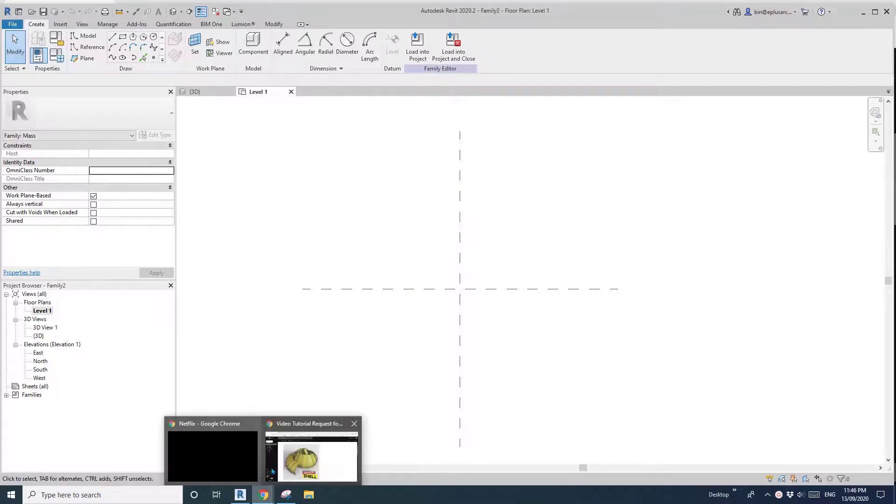
click(305, 458)
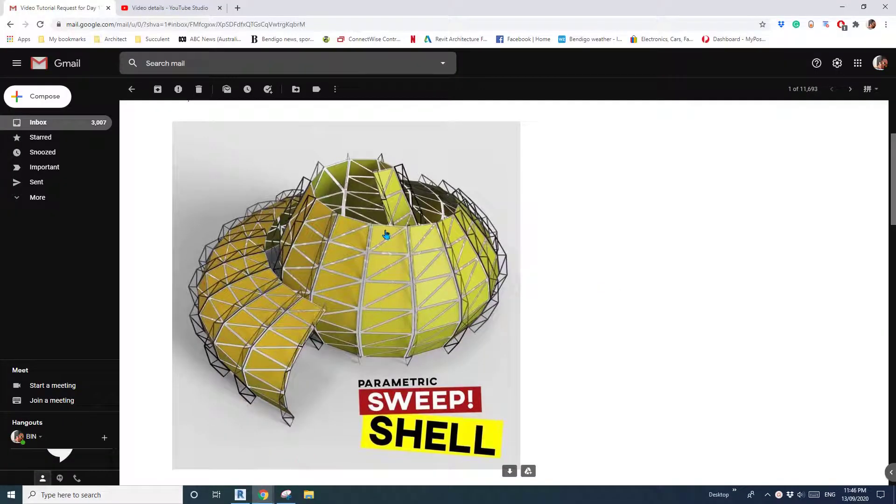
click(241, 495)
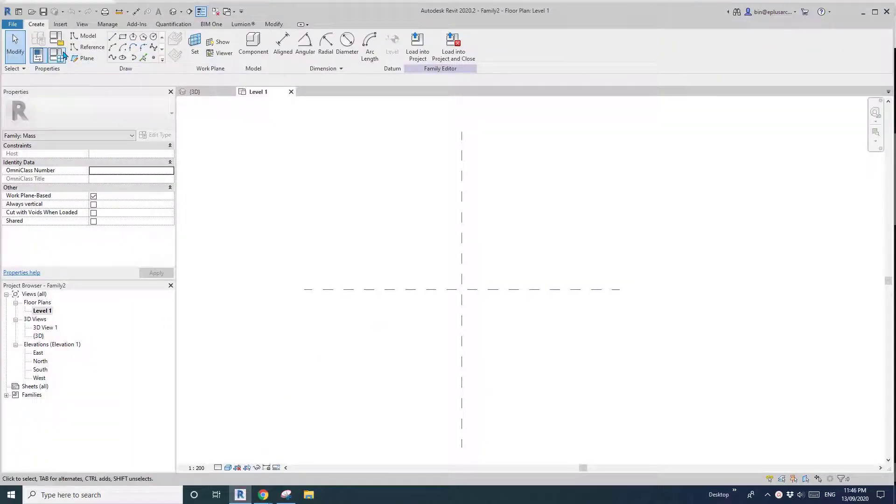
Start a reference spline and specify Level : Level 1 as its work plane
click(96, 49)
click(112, 57)
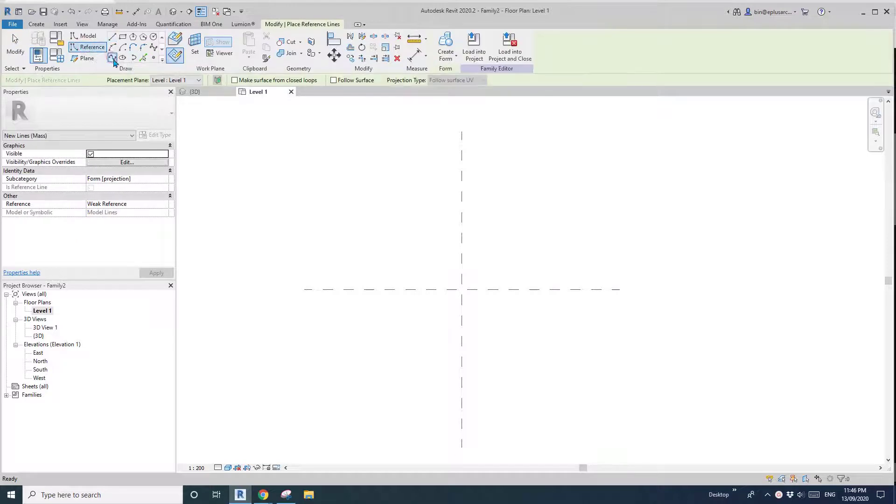
click(195, 47)
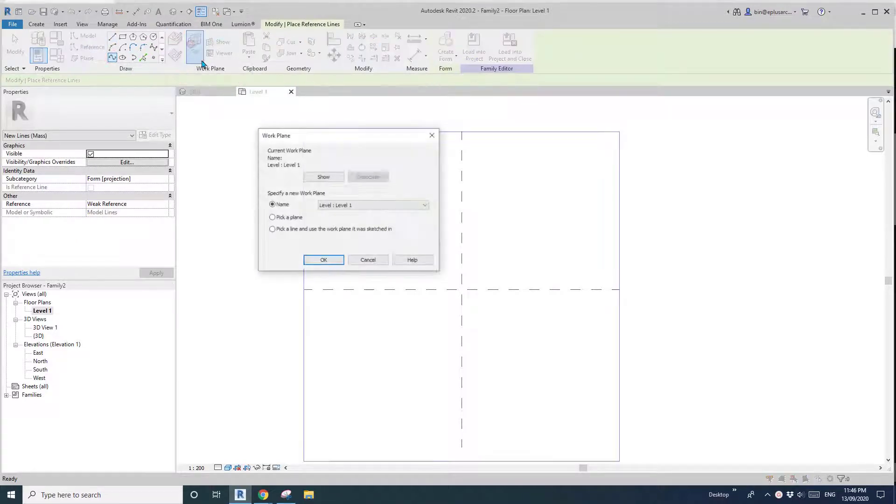
click(355, 206)
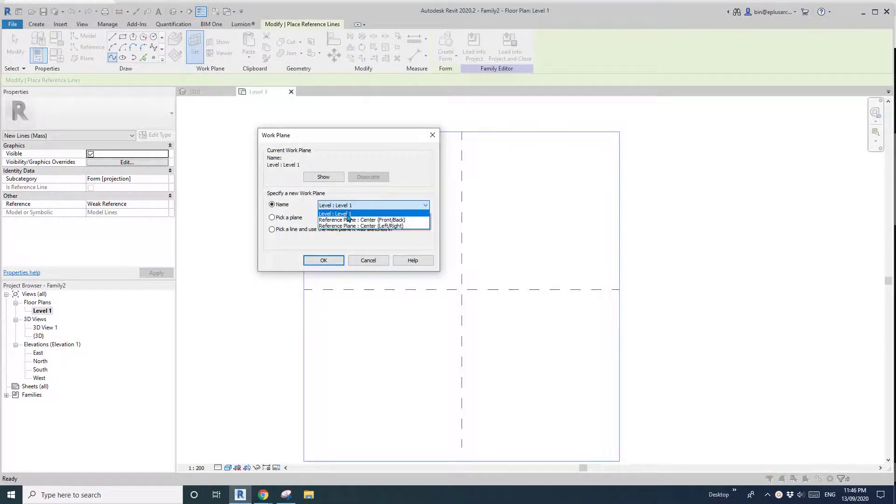
click(326, 262)
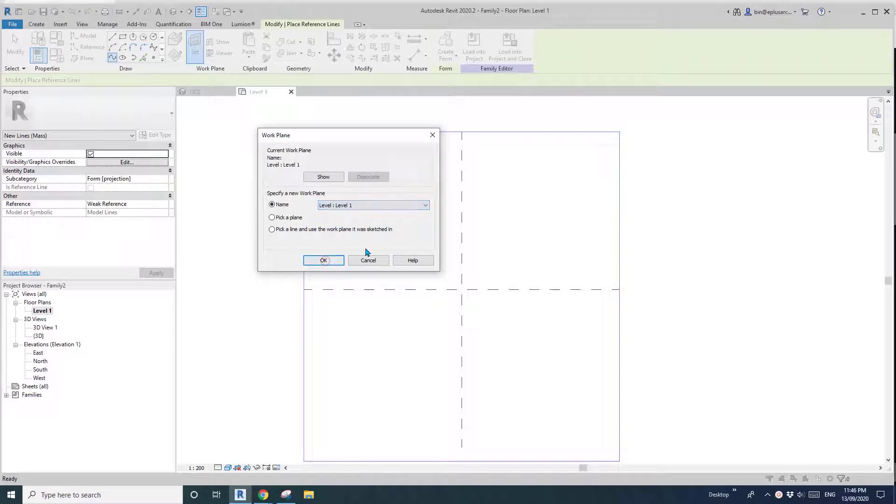
click(326, 261)
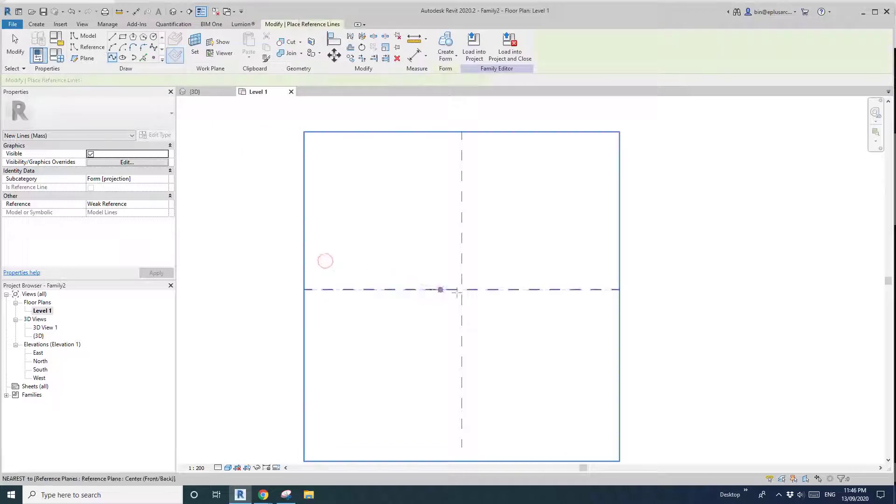
Draw a ten-point spiral reference spline winding outward from the intersection of the centre reference planes
middle_drag(486, 295, 481, 269)
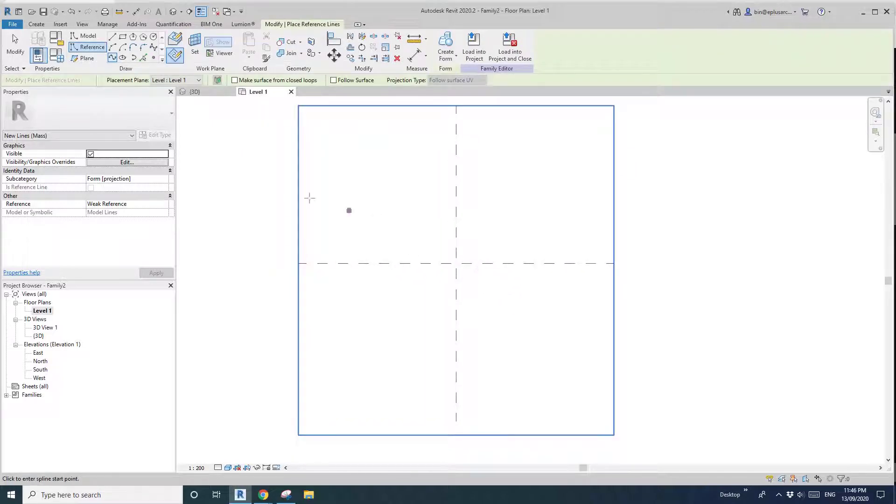
click(466, 272)
click(466, 253)
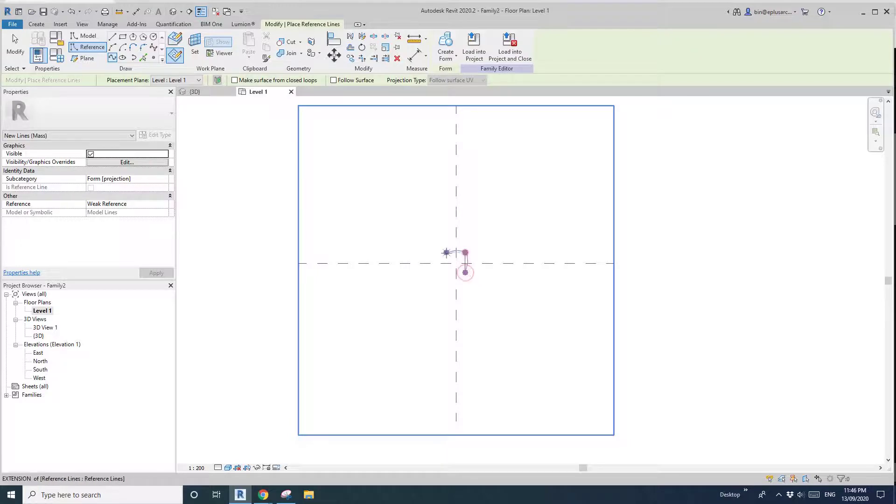
click(446, 253)
click(437, 278)
click(504, 242)
click(433, 224)
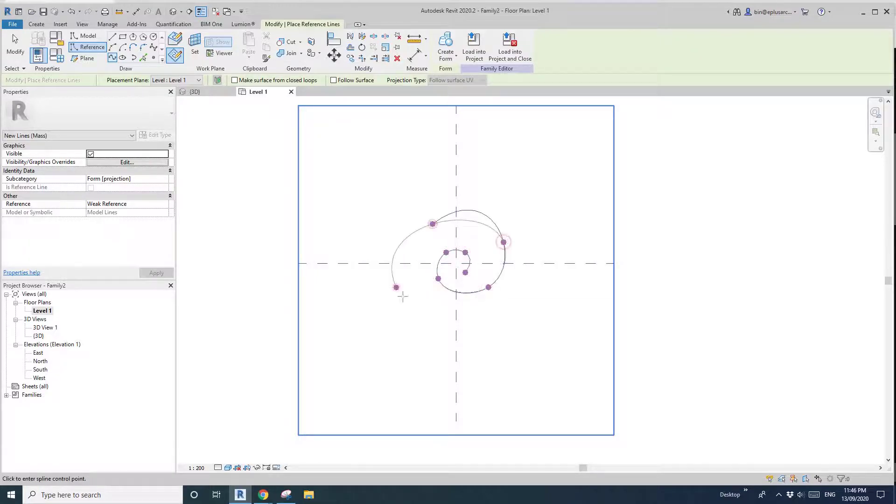
click(396, 288)
click(496, 333)
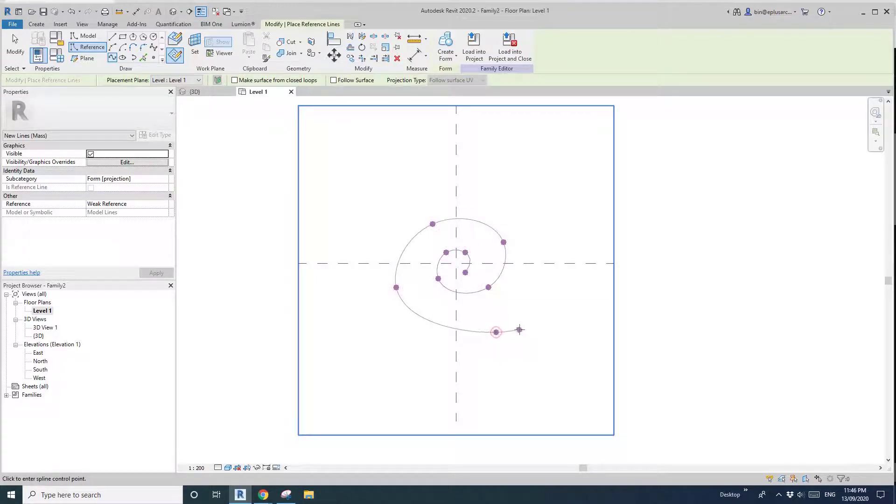
click(531, 307)
key(Escape)
key(Escape)
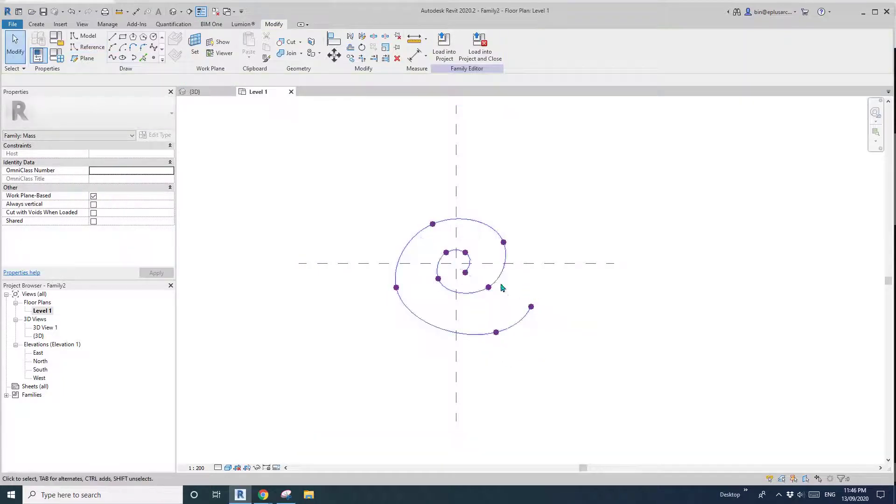
In the 3D view, place a reference point on the spiral's outer arm between its last two spline points
click(174, 11)
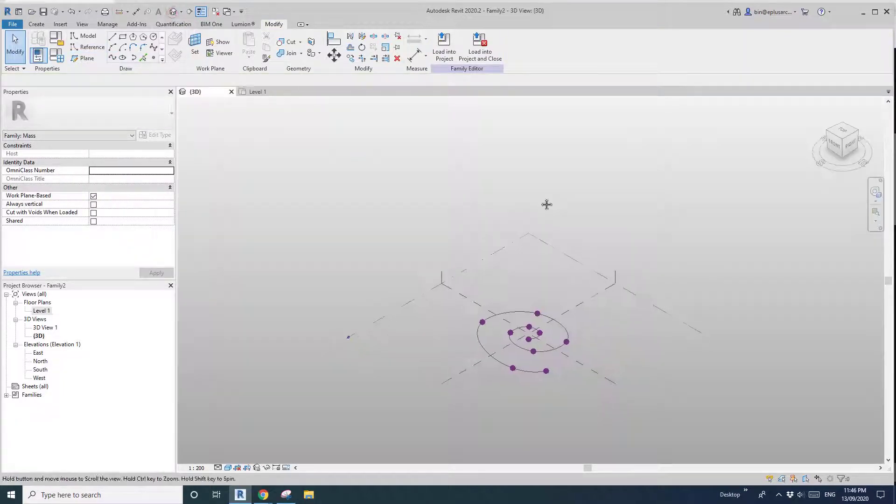
scroll(513, 307, up, 3)
shift+middle_drag(513, 307, 493, 248)
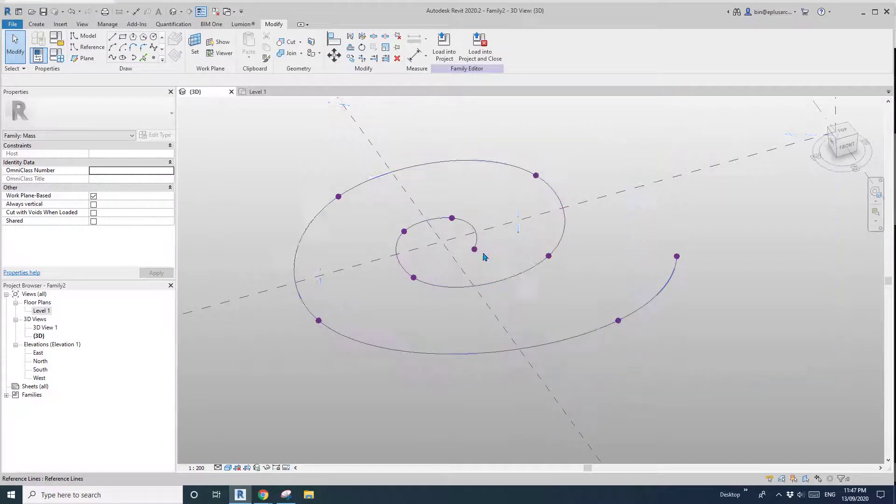
shift+middle_drag(484, 256, 516, 289)
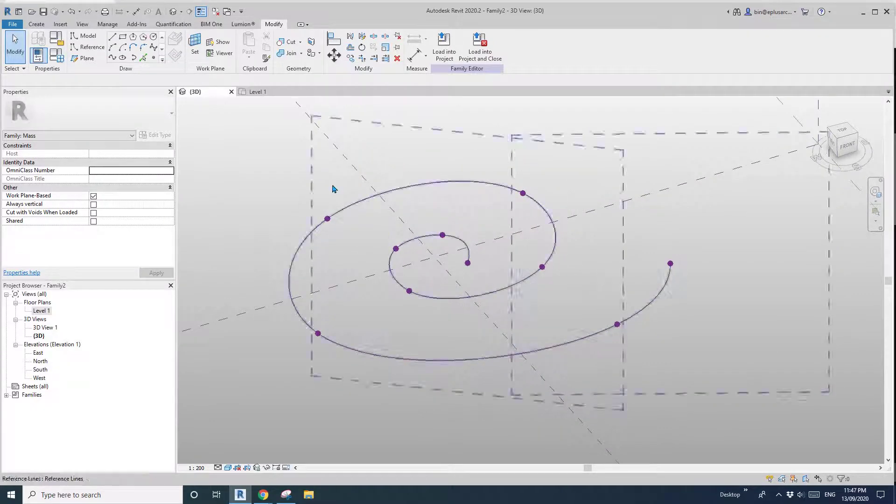
click(88, 47)
click(153, 58)
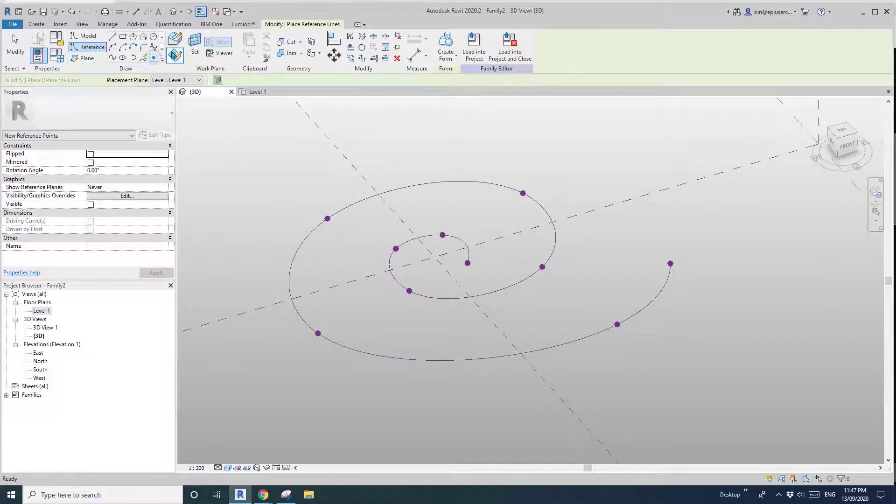
click(175, 40)
click(474, 235)
key(ctrl+z)
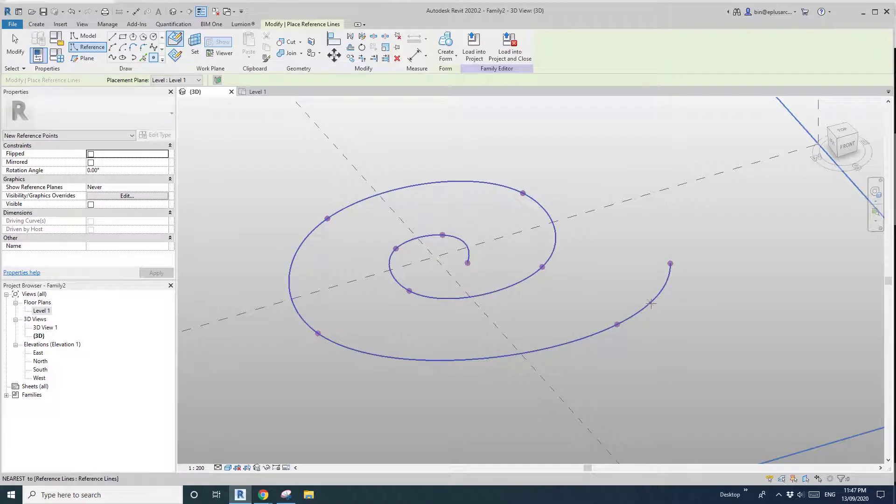
click(651, 304)
scroll(651, 304, up, 3)
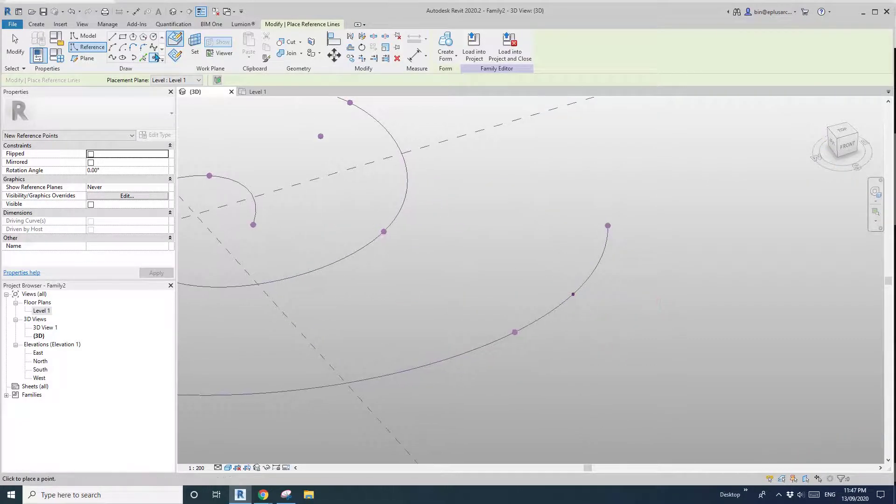
Set the hosted point's horizontal plane as the work plane and place a second reference point on it at the same location
click(177, 60)
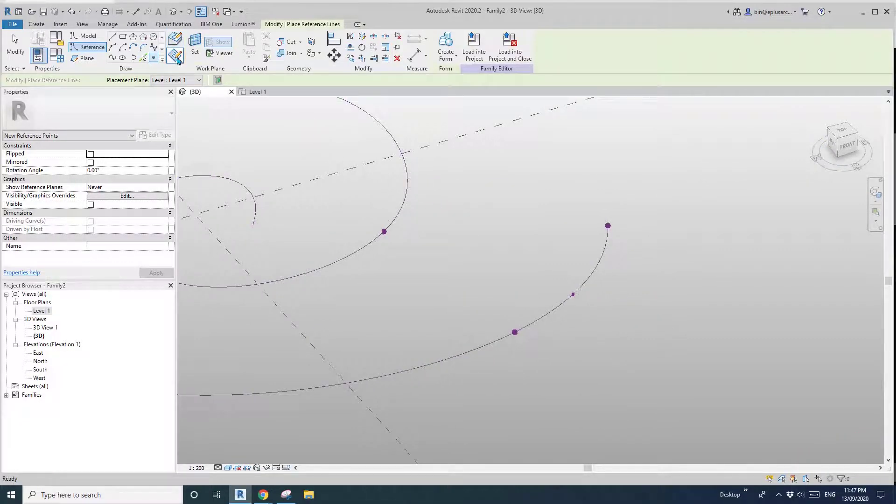
click(195, 48)
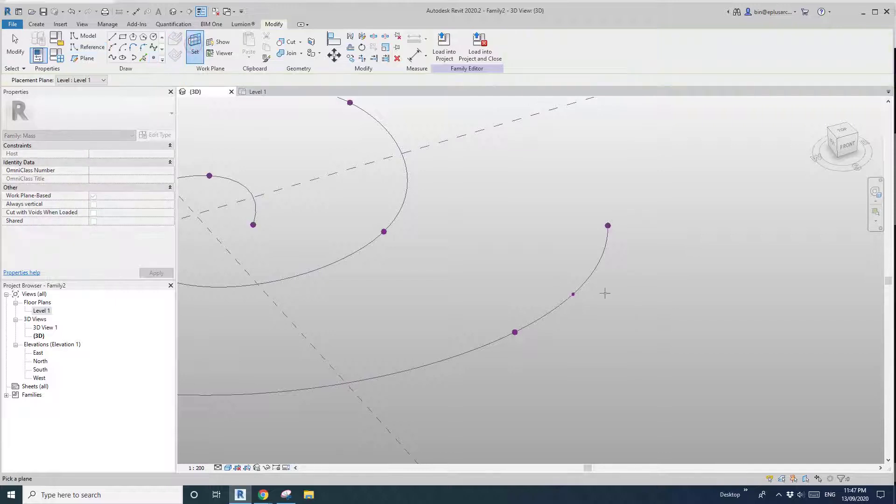
key(Tab)
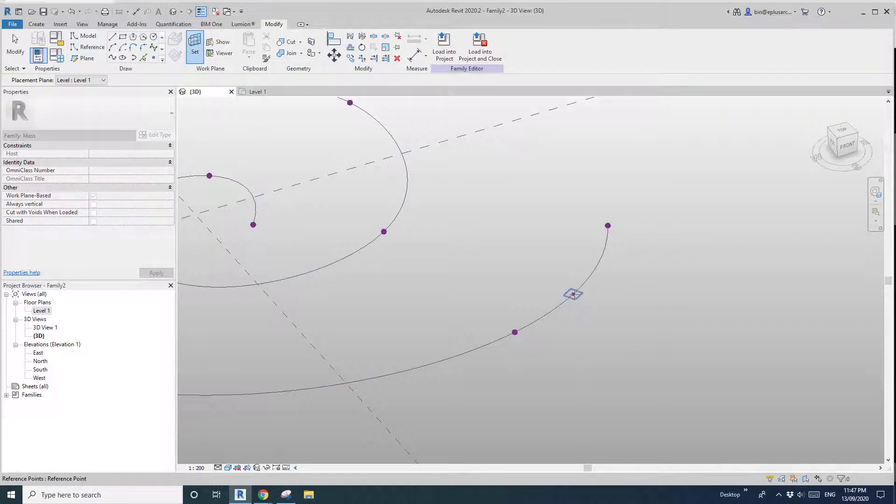
click(574, 294)
click(571, 292)
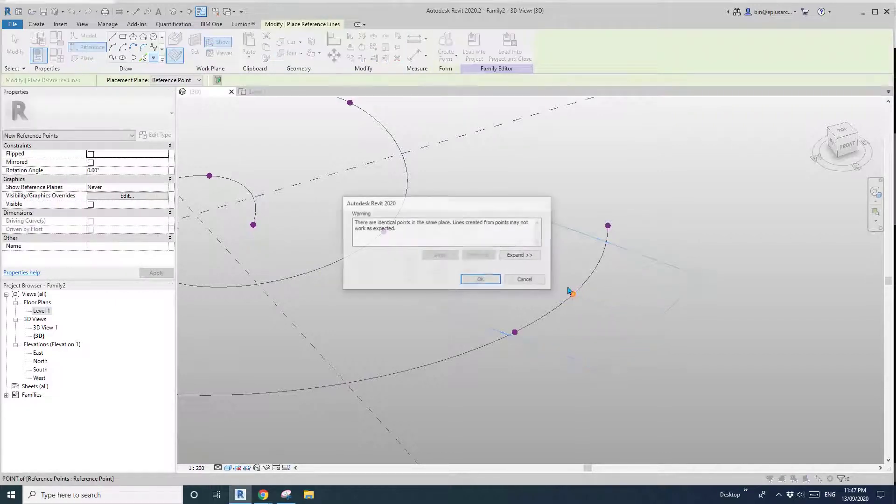
click(480, 279)
key(Escape)
key(Escape)
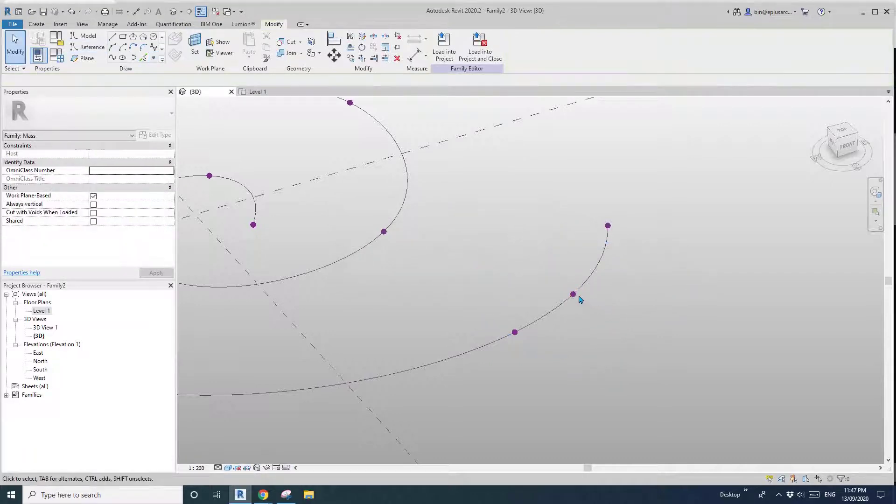
Raise the second reference point vertically to an offset of about 4115 above its host point
click(573, 294)
drag(574, 280, 575, 222)
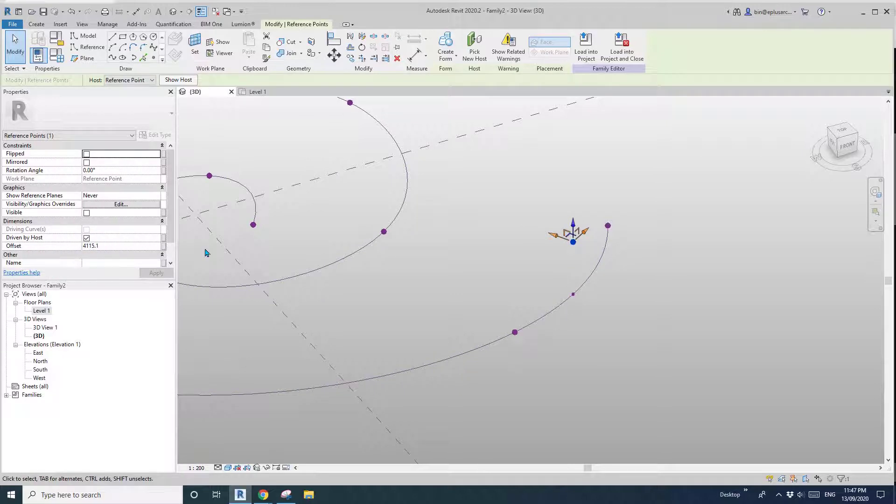
middle_drag(512, 264, 534, 282)
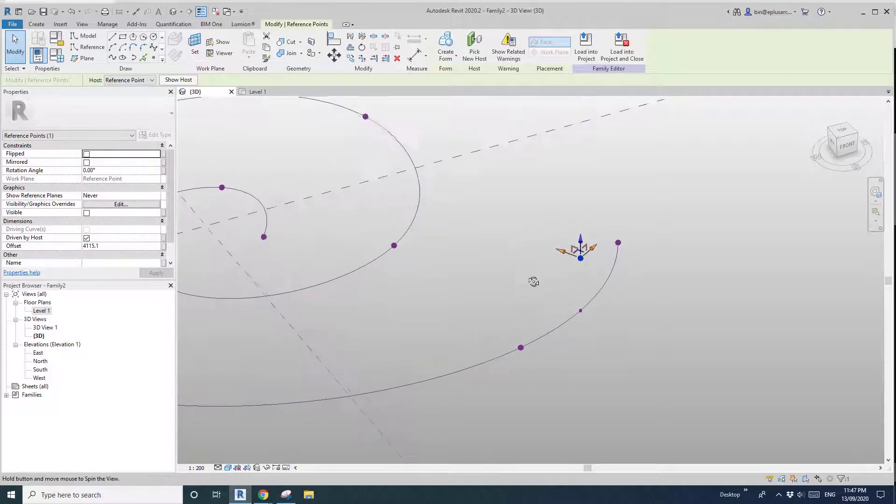
Associate the raised point's Offset with a new family type parameter named HP1
click(163, 247)
click(426, 318)
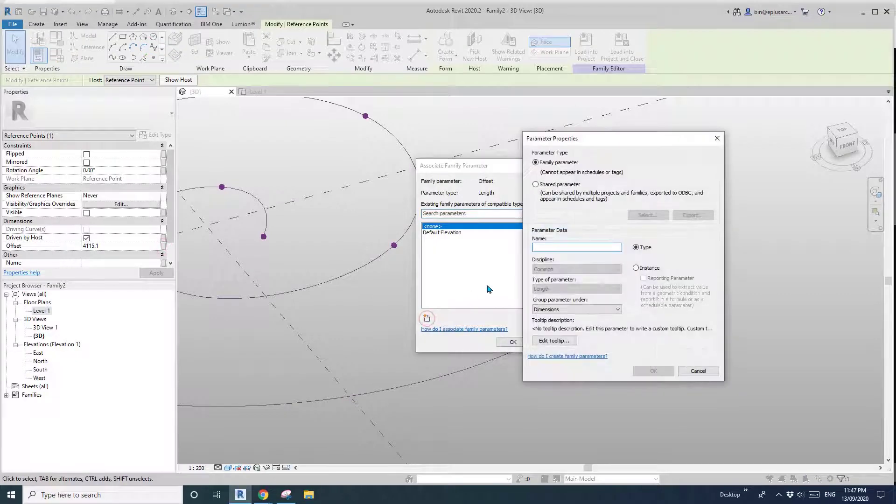
text(H1)
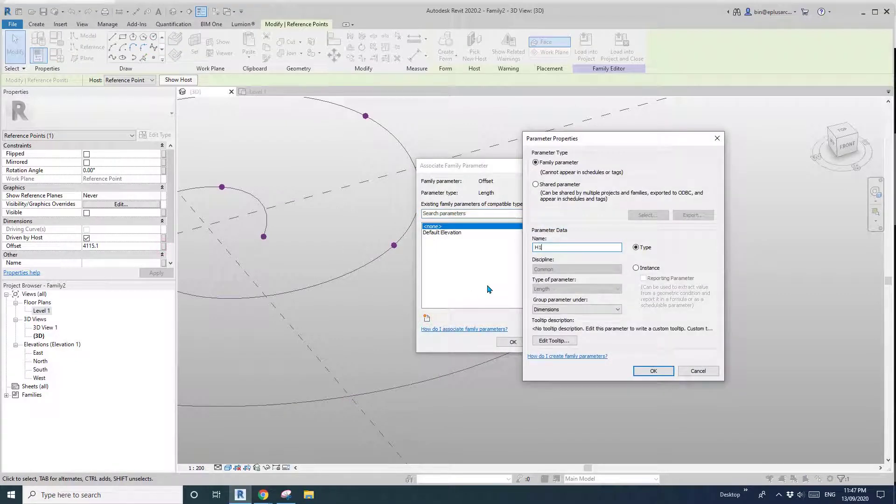
key(BackSpace)
text(P1)
click(654, 371)
click(513, 342)
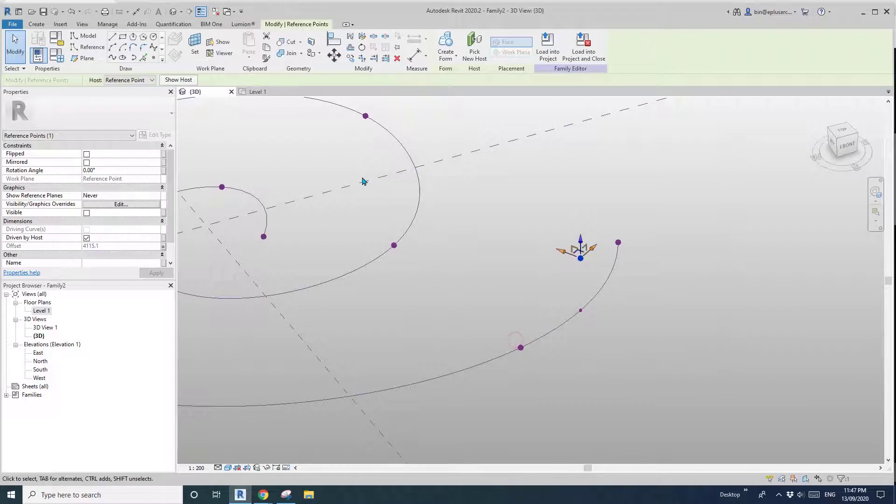
Set the raised point's horizontal plane as the work plane and place a third reference point on it at the same location
click(153, 57)
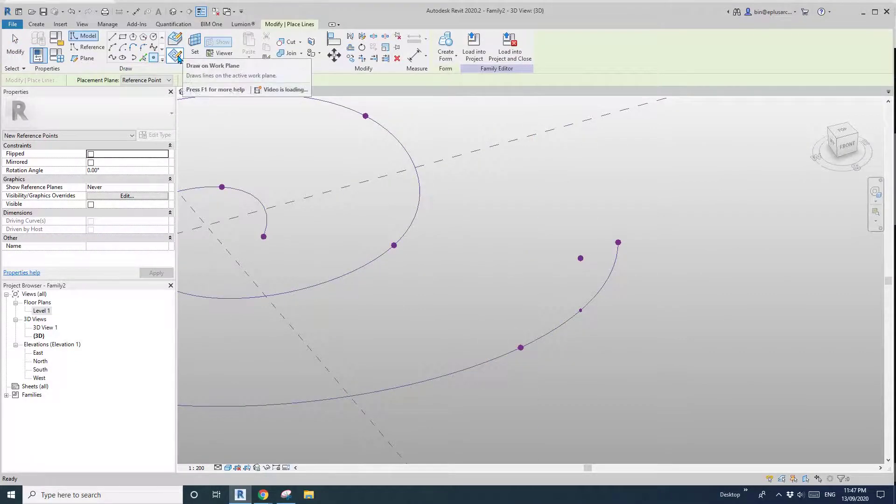
click(177, 56)
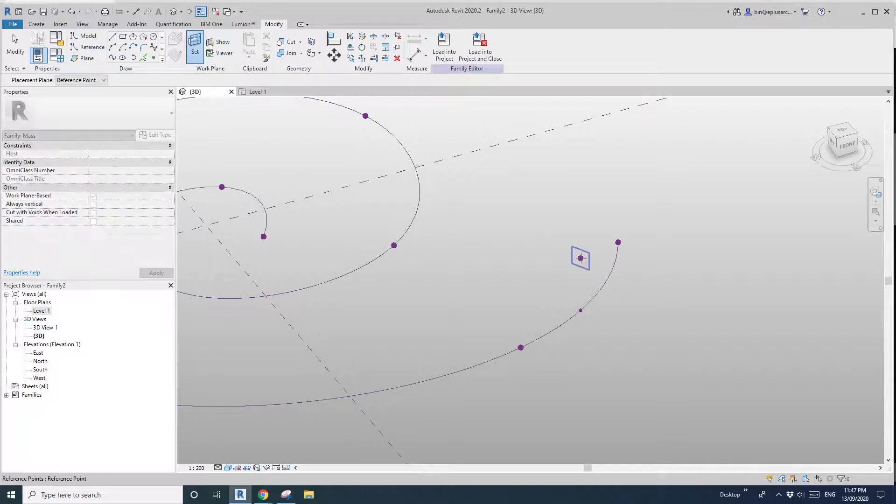
key(Tab)
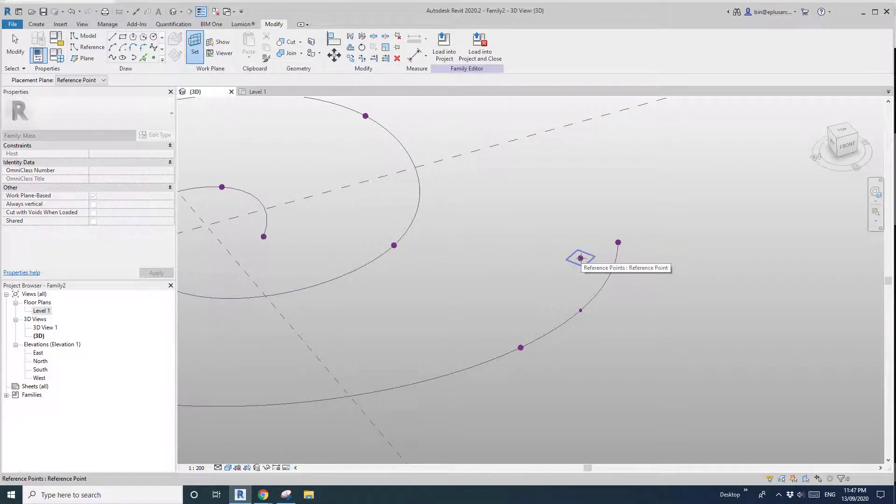
click(581, 259)
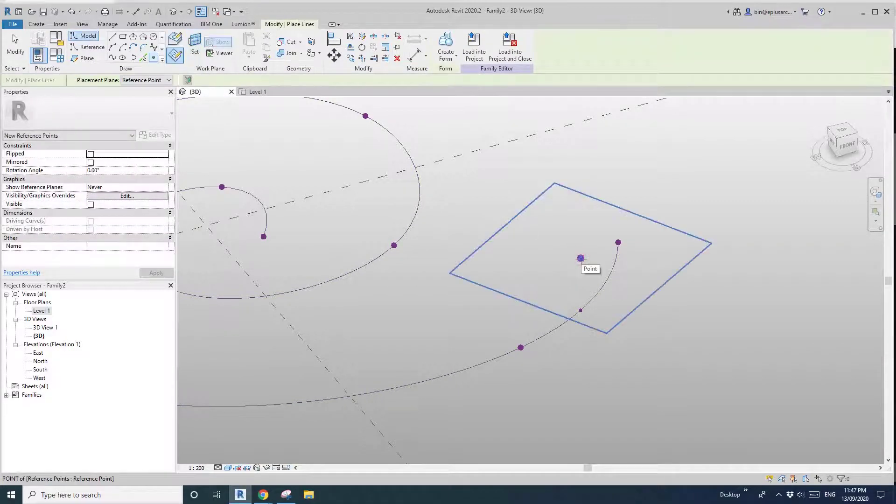
click(581, 258)
click(480, 281)
key(Escape)
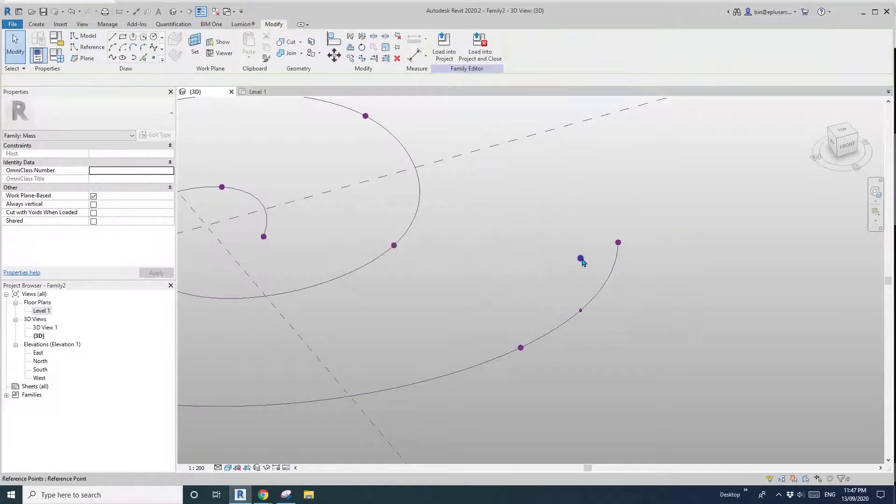
Raise the third reference point vertically to an offset of about 2840 above its host point
click(581, 258)
shift+middle_drag(639, 263, 575, 288)
drag(540, 267, 537, 240)
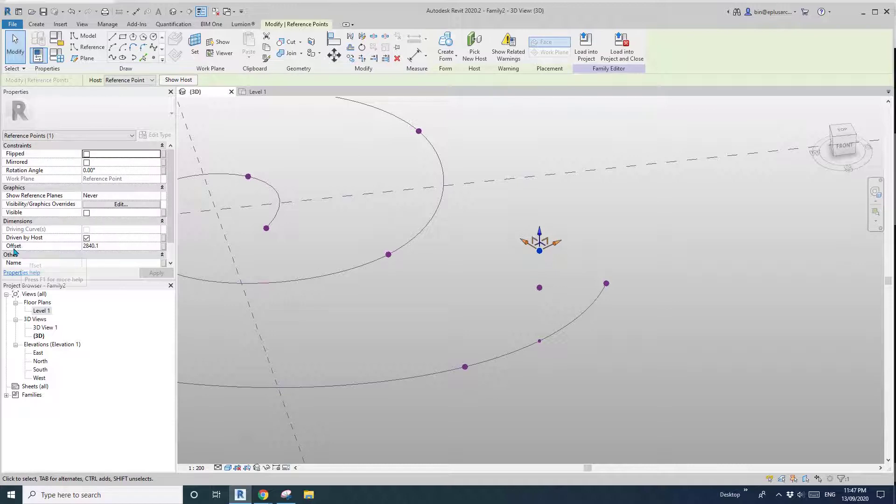
Associate the third point's Offset with a new family type parameter named P1H2
click(164, 246)
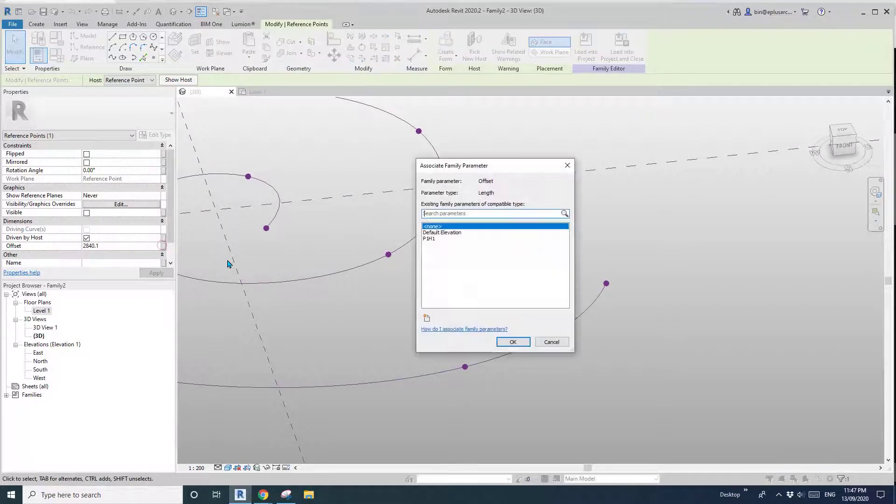
click(428, 319)
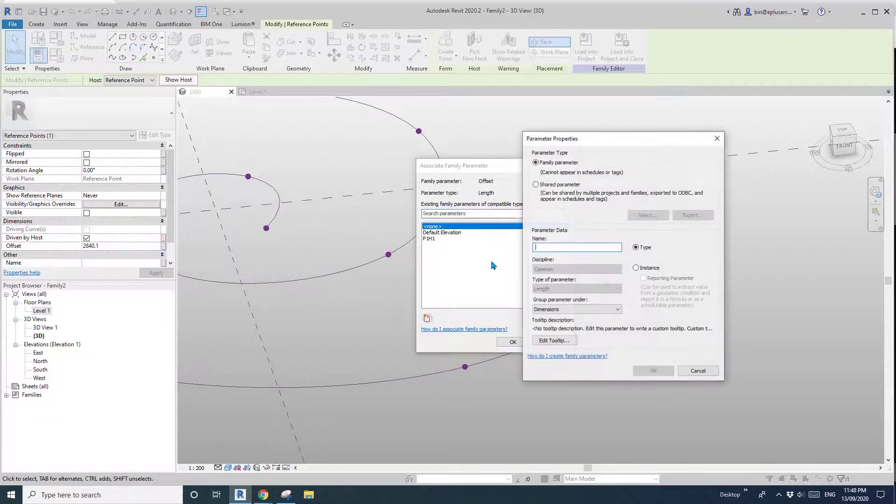
text(P1H2)
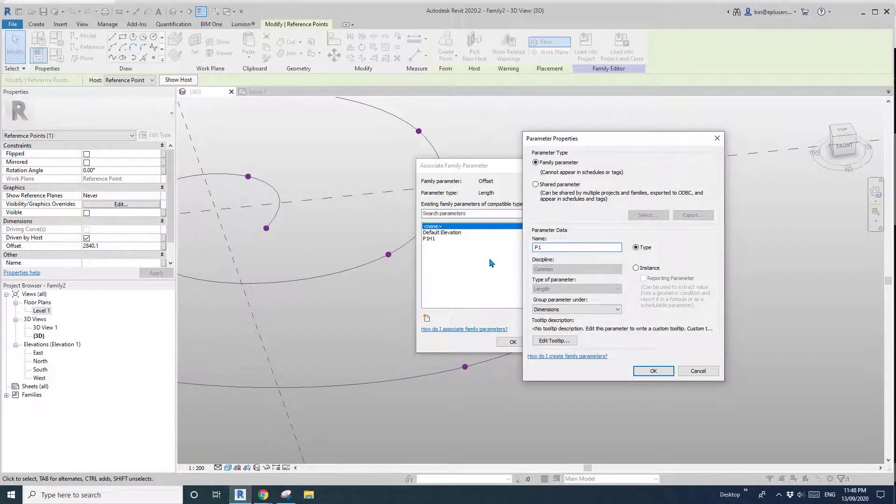
click(654, 372)
key(Return)
Set the topmost point's vertical plane as the work plane and place a fourth reference point on it at the same location
shift+middle_drag(582, 341, 545, 369)
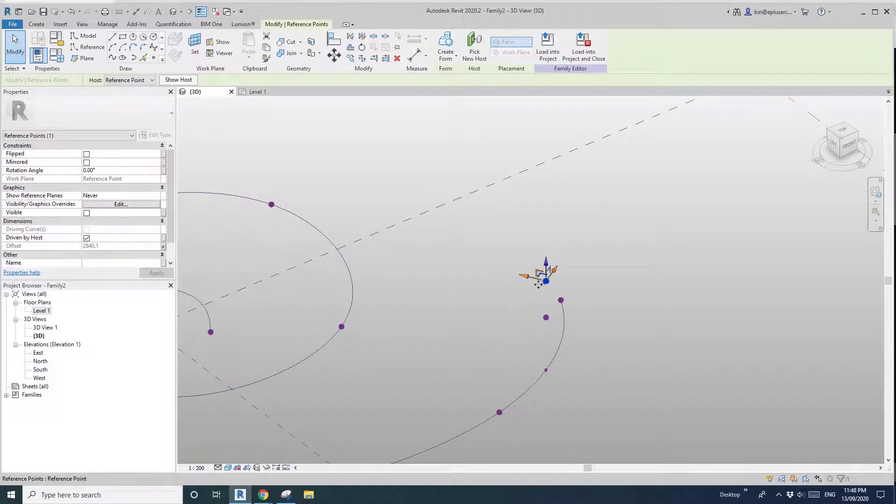
shift+middle_drag(542, 287, 549, 297)
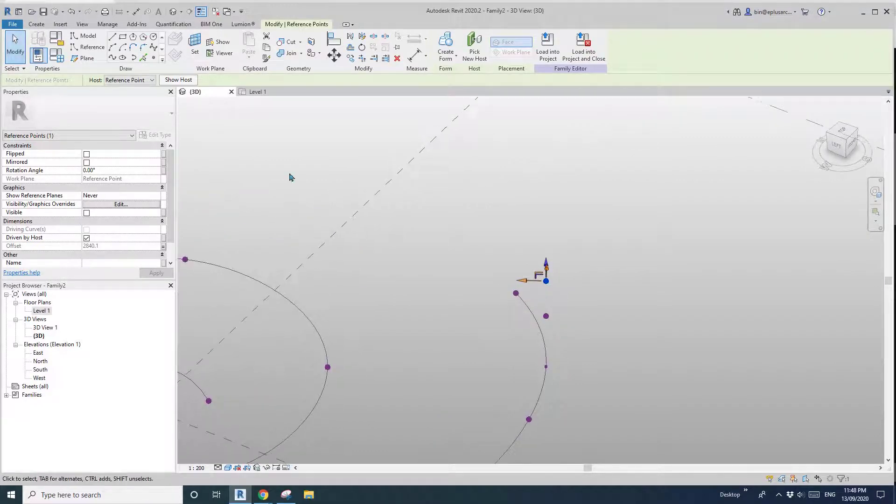
click(154, 58)
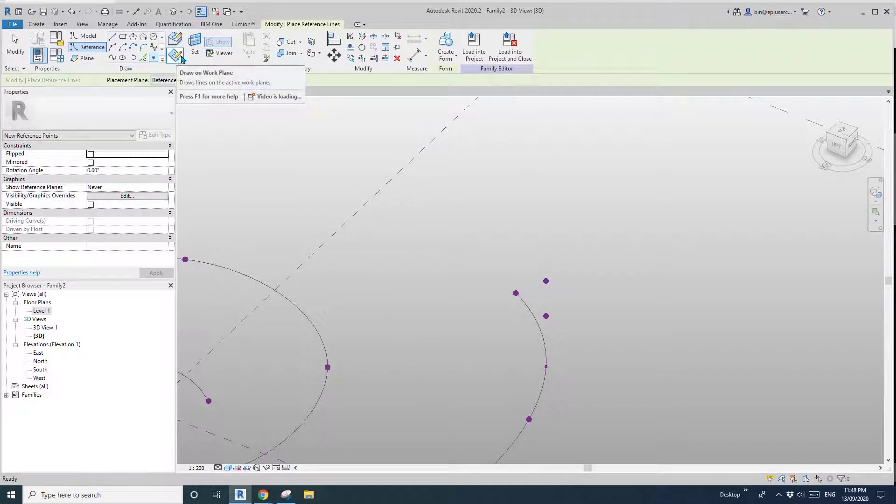
click(195, 44)
mouse_move(559, 272)
shift+middle_down()
mouse_move(560, 306)
mouse_move(544, 280)
mouse_move(578, 286)
mouse_move(515, 282)
mouse_move(574, 282)
mouse_move(546, 281)
shift+middle_up()
click(546, 281)
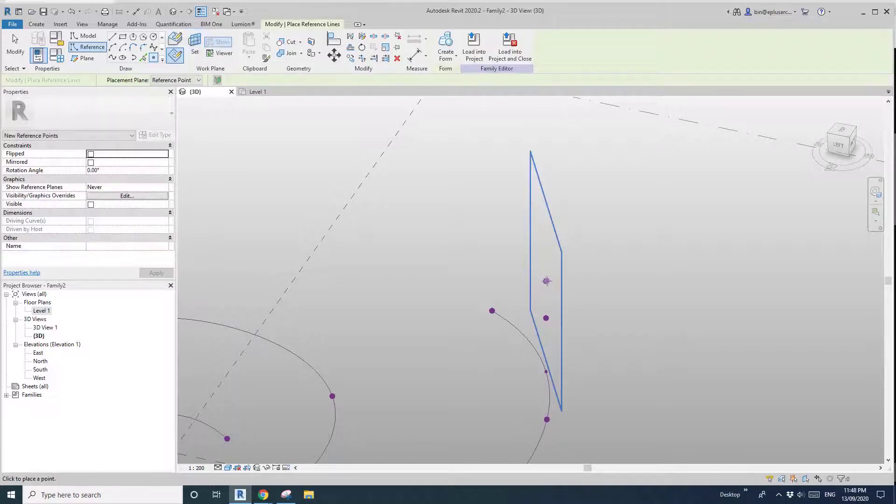
shift+middle_drag(546, 281, 630, 284)
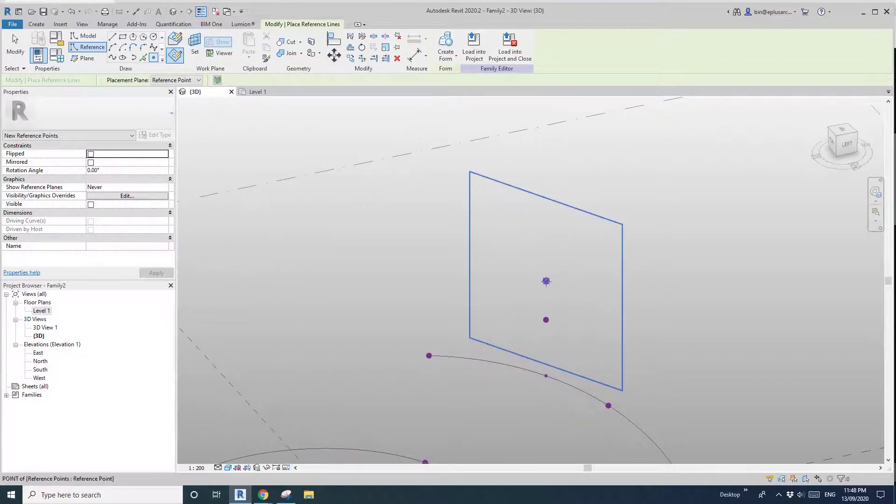
click(546, 281)
click(481, 280)
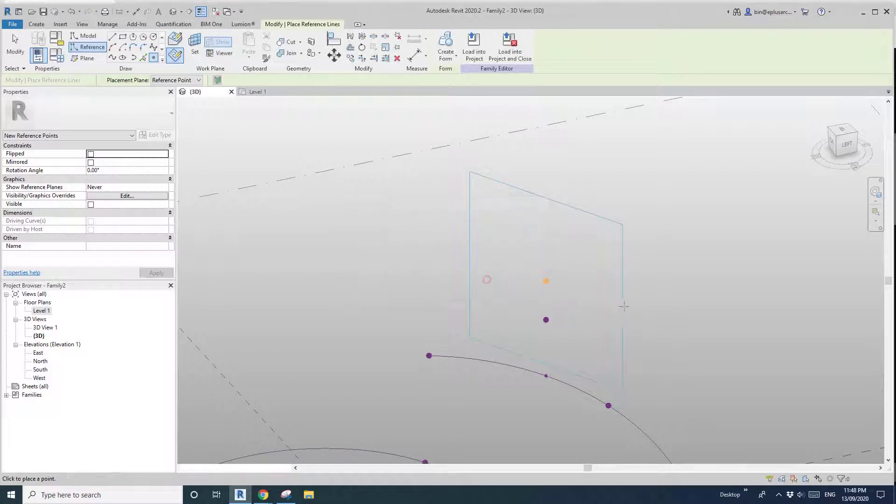
shift+middle_drag(544, 280, 550, 299)
key(Escape)
key(Escape)
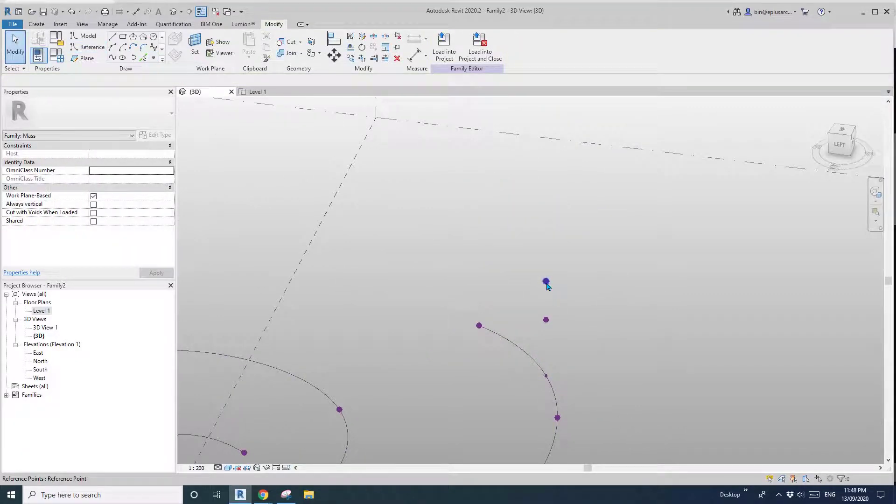
Move the fourth reference point sideways towards the spiral's centre, to an offset of about 3242 from its host point
click(547, 282)
scroll(570, 301, down, 1)
drag(528, 289, 487, 296)
mouse_move(554, 327)
shift+middle_down()
mouse_move(510, 319)
mouse_move(541, 326)
shift+middle_up()
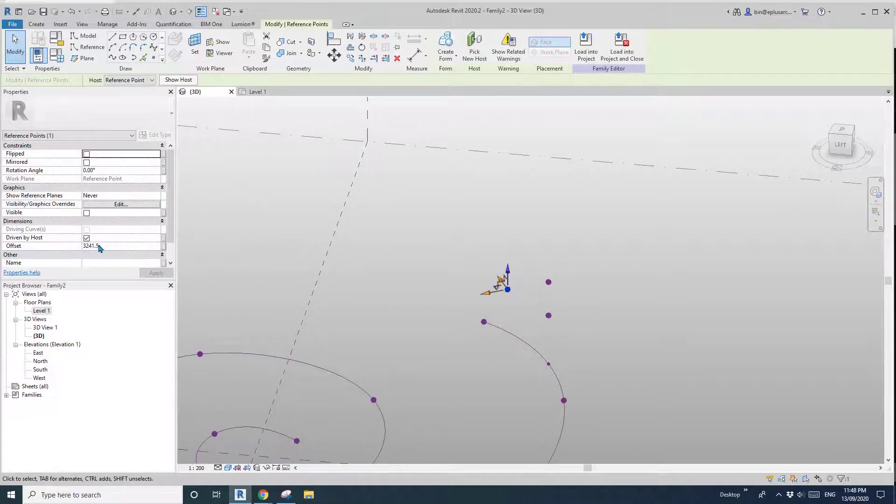
Associate the sideways point's Offset with a new family type parameter named P1H3
click(164, 247)
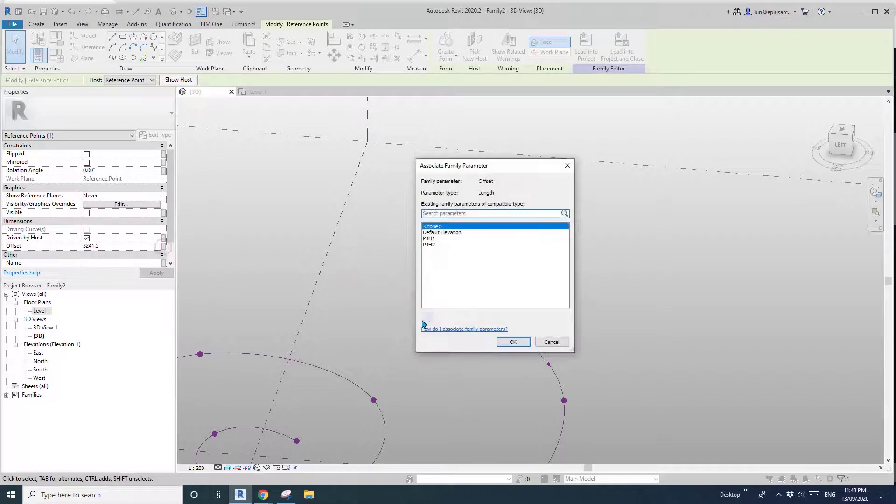
click(425, 318)
text(P)
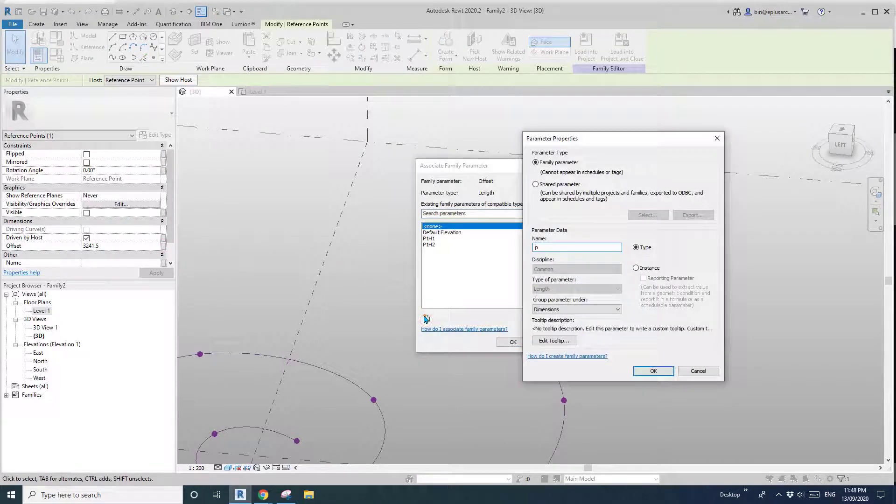
text(1H3)
click(654, 370)
click(514, 344)
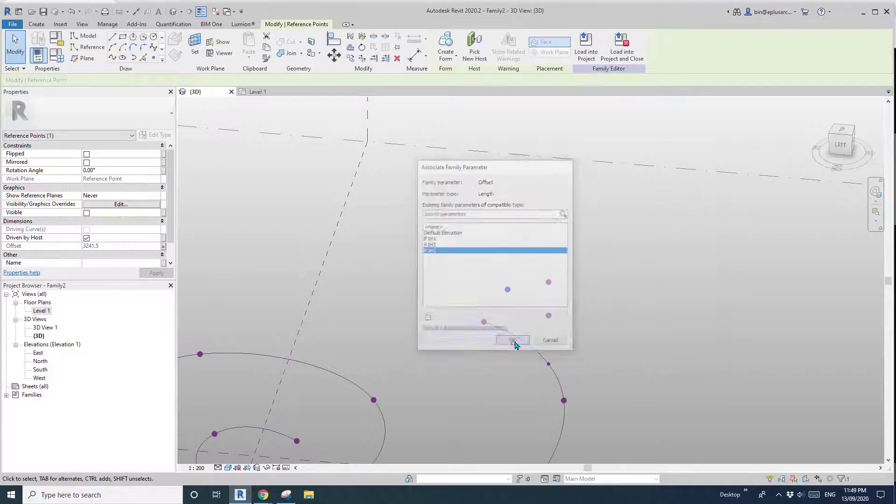
Review the P1H1, P1H2 and P1H3 parameters in Family Types and leave them as they are
scroll(542, 355, down, 1)
middle_drag(542, 355, 520, 267)
click(486, 228)
scroll(486, 226, up, 2)
click(498, 236)
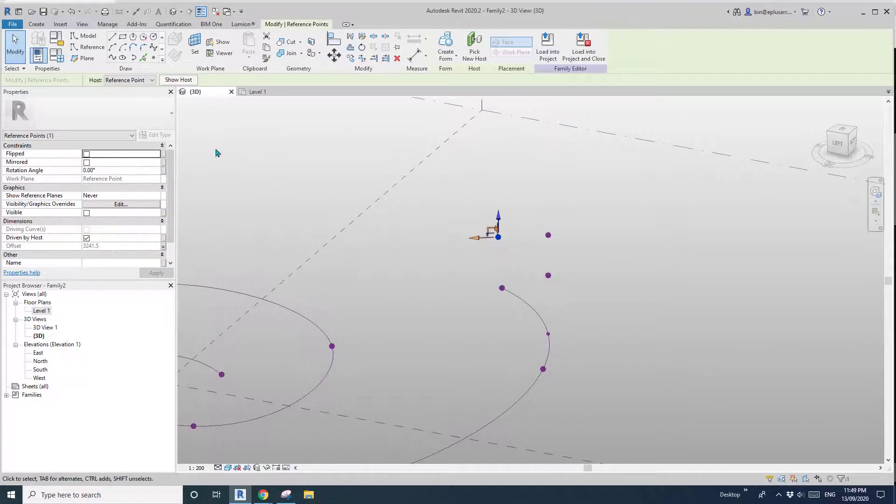
click(58, 57)
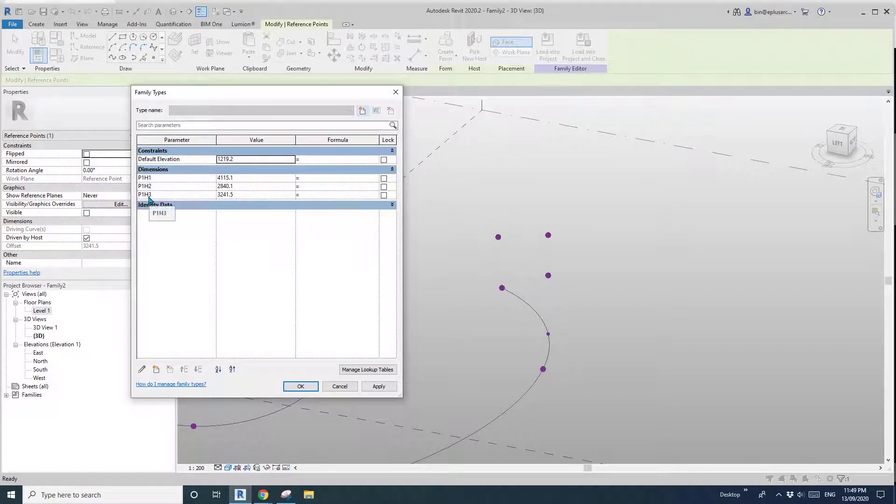
click(151, 195)
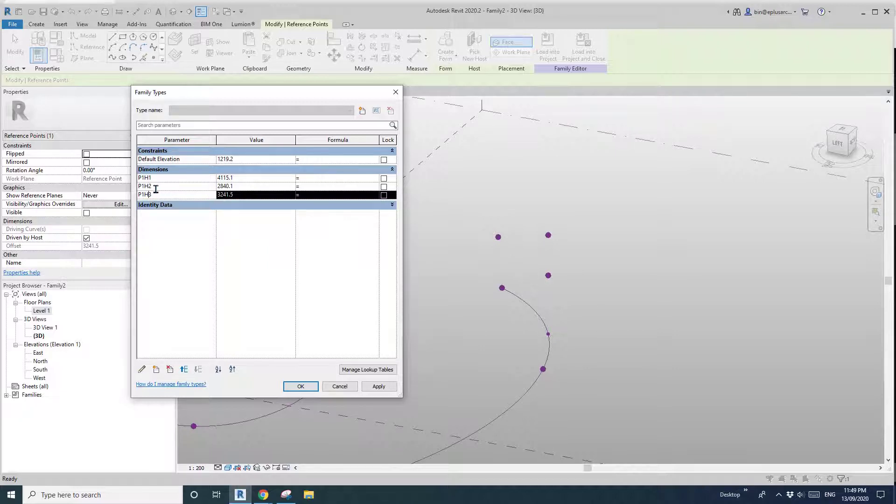
click(340, 386)
click(370, 360)
Draw a spline through the sideways point, the lower raised point and the host point on the spiral, and make it a reference line
middle_drag(468, 315, 420, 310)
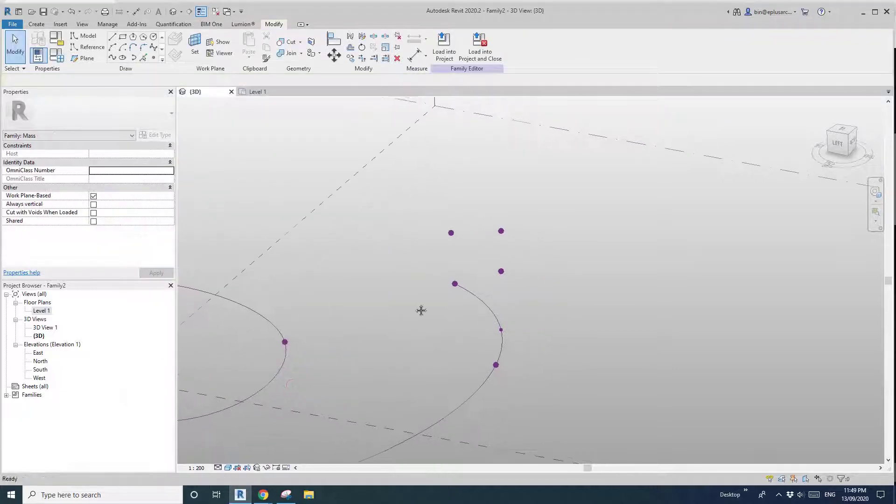
shift+middle_drag(477, 297, 460, 262)
drag(433, 211, 469, 259)
mouse_move(469, 283)
shift+middle_down()
mouse_move(458, 289)
mouse_move(482, 291)
shift+middle_up()
shift+middle_drag(499, 298, 490, 300)
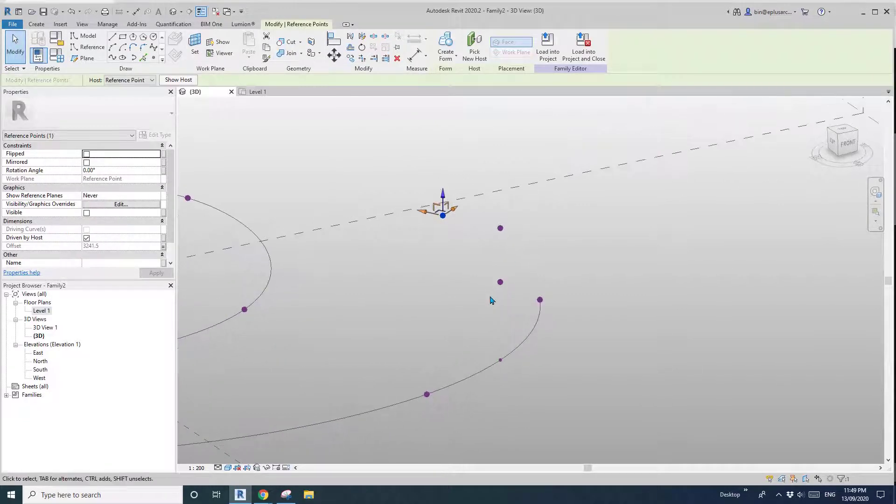
ctrl+click(501, 282)
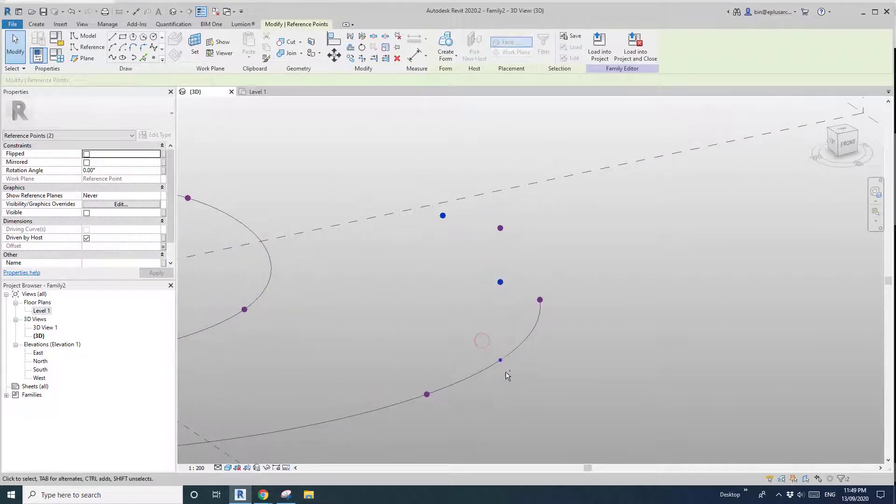
ctrl+click(501, 359)
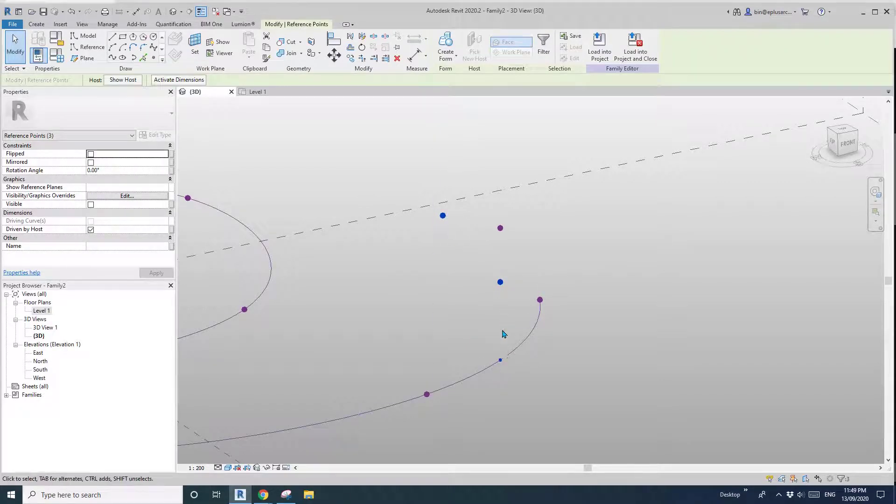
middle_drag(477, 302, 471, 321)
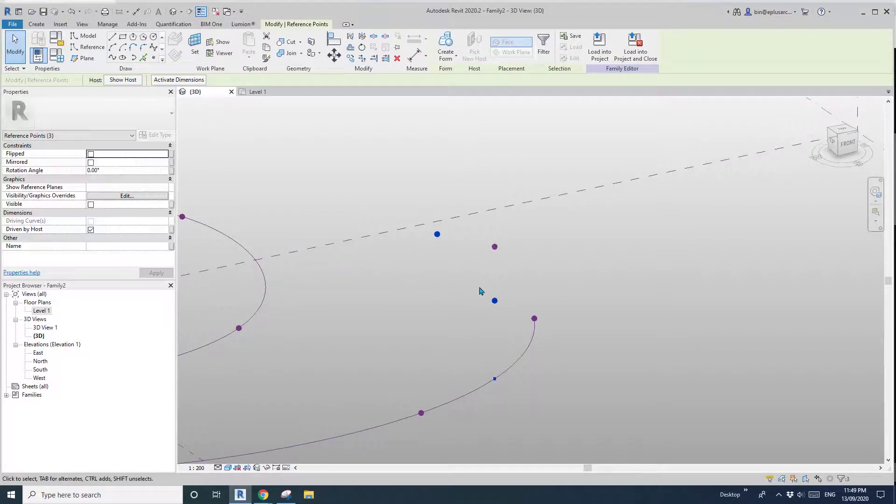
click(112, 59)
click(91, 221)
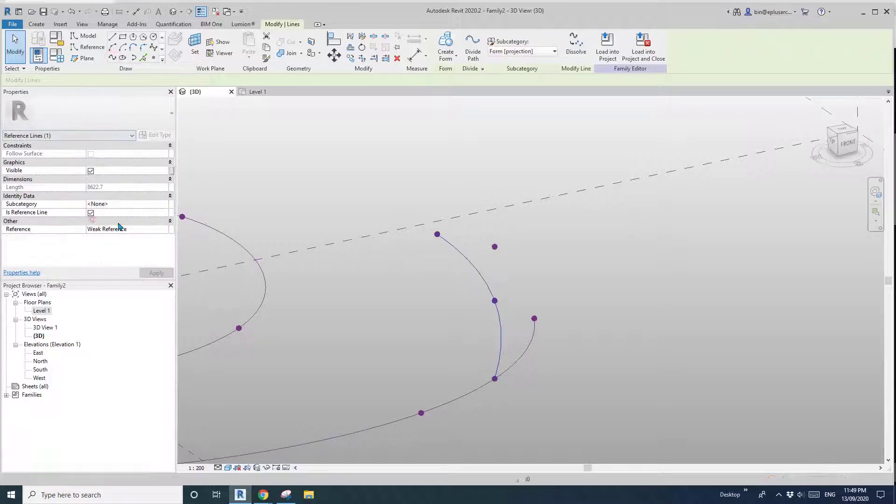
click(310, 152)
shift+middle_drag(310, 151, 440, 217)
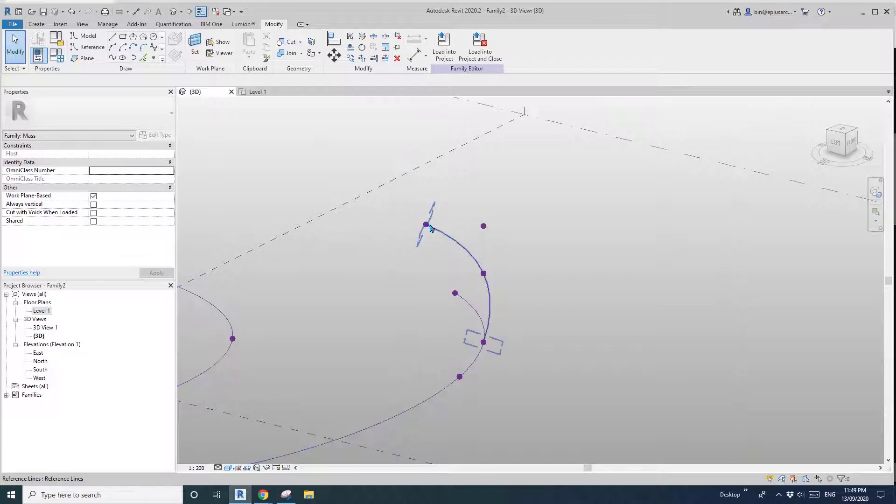
shift+middle_drag(456, 256, 448, 297)
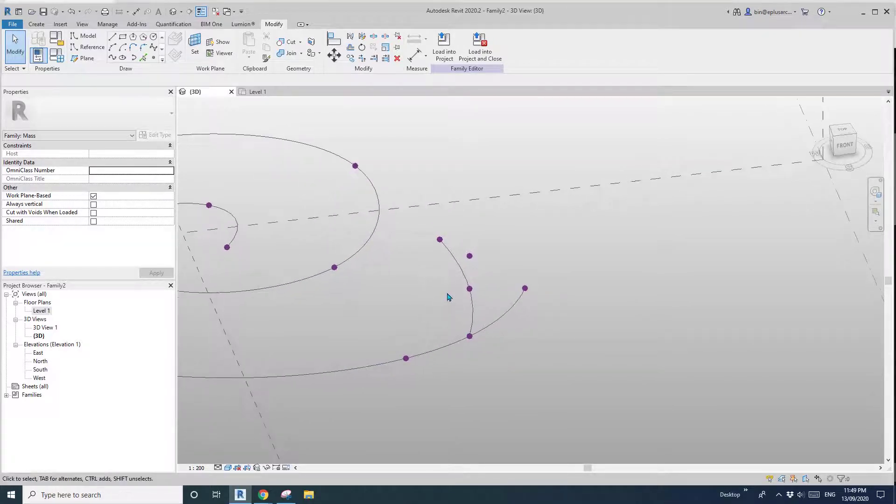
click(458, 266)
click(436, 276)
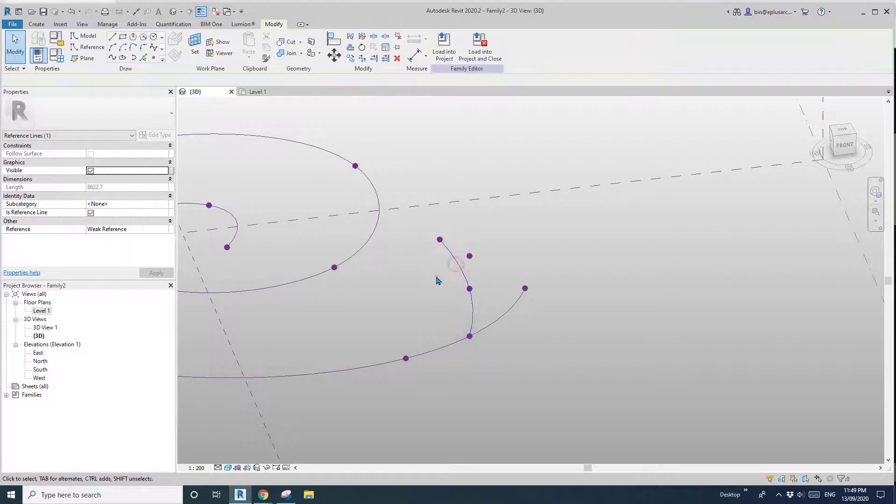
shift+middle_drag(444, 278, 456, 285)
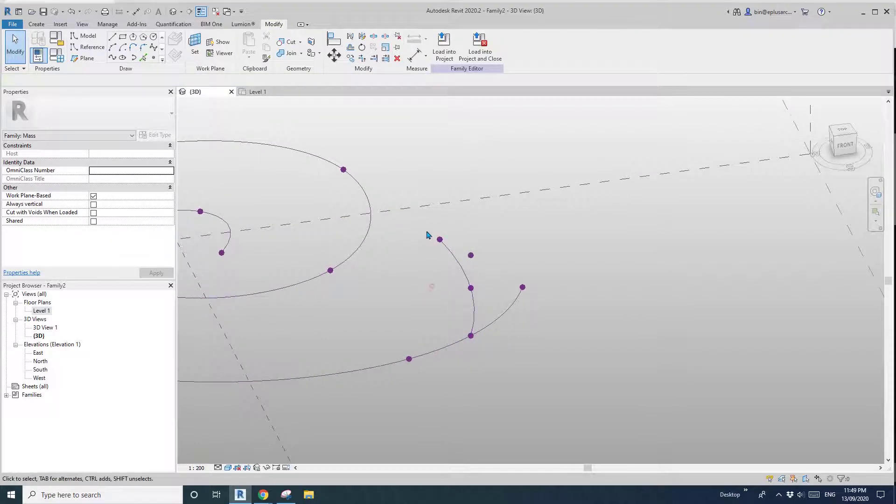
Copy the first profile curve with its reference points from its host point to a free spot beside the spiral's outer arm
drag(426, 223, 500, 363)
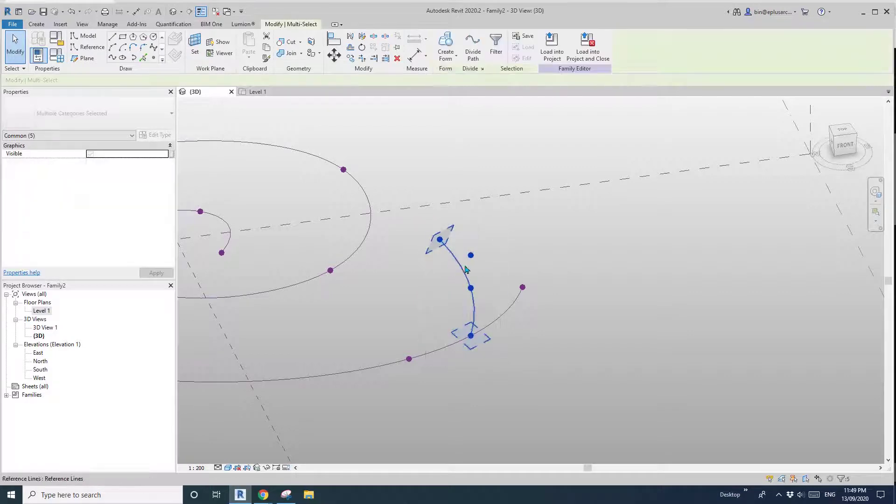
key(c)
key(o)
click(471, 335)
scroll(472, 340, down, 2)
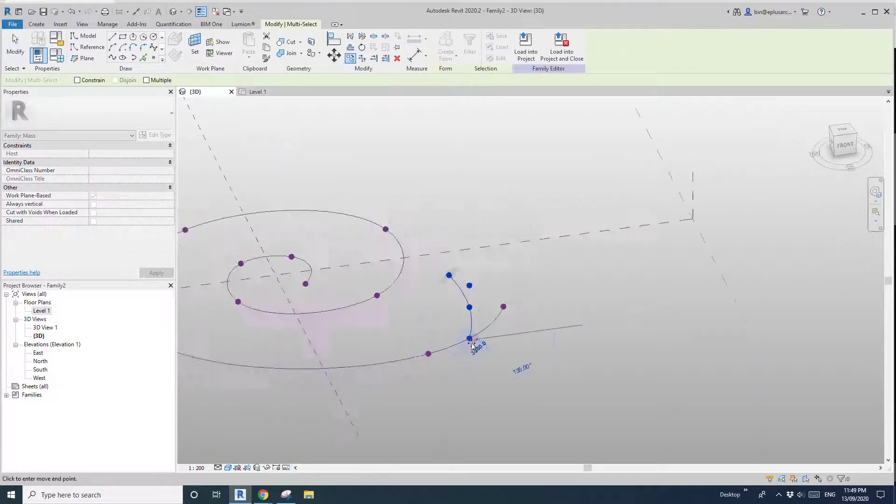
middle_drag(474, 341, 520, 272)
click(448, 341)
key(Escape)
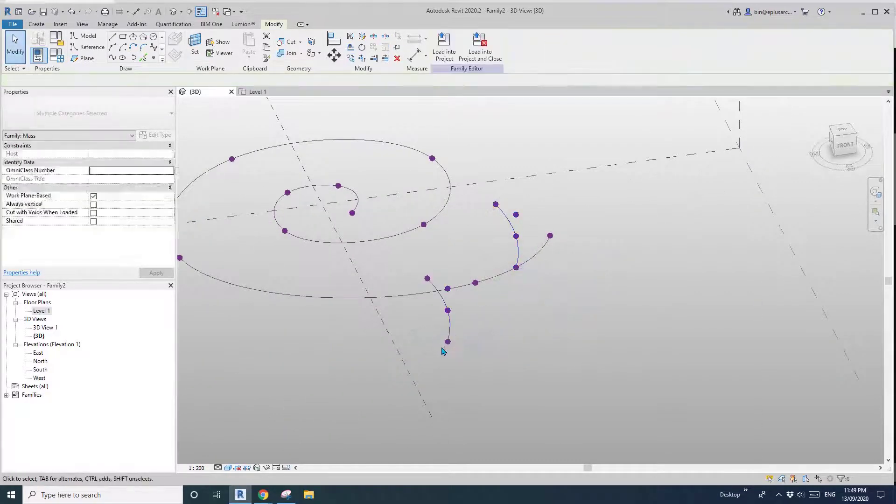
Try to re-host the copied profile's base point onto the spiral reference line
scroll(441, 345, up, 1)
click(448, 341)
shift+middle_drag(450, 347, 452, 345)
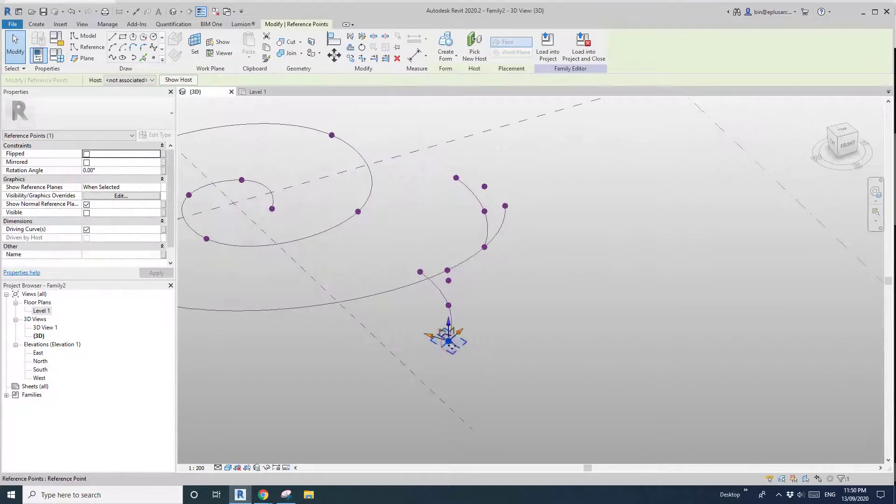
click(474, 59)
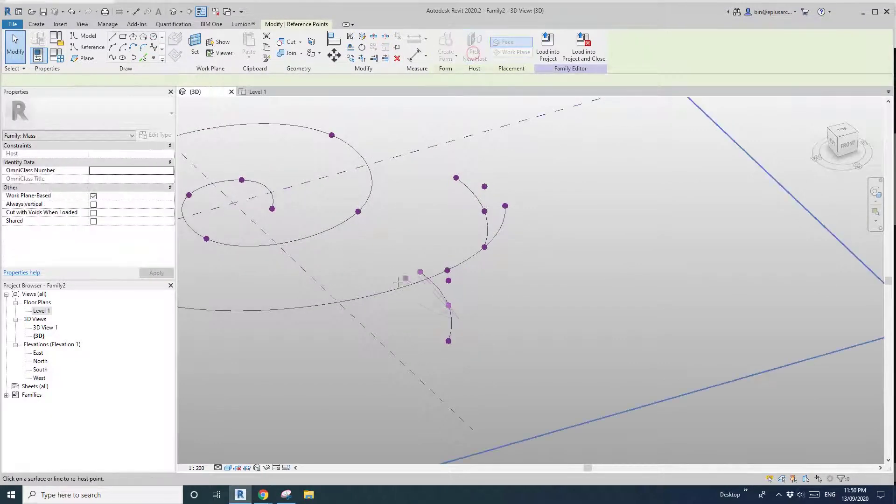
click(429, 320)
click(479, 280)
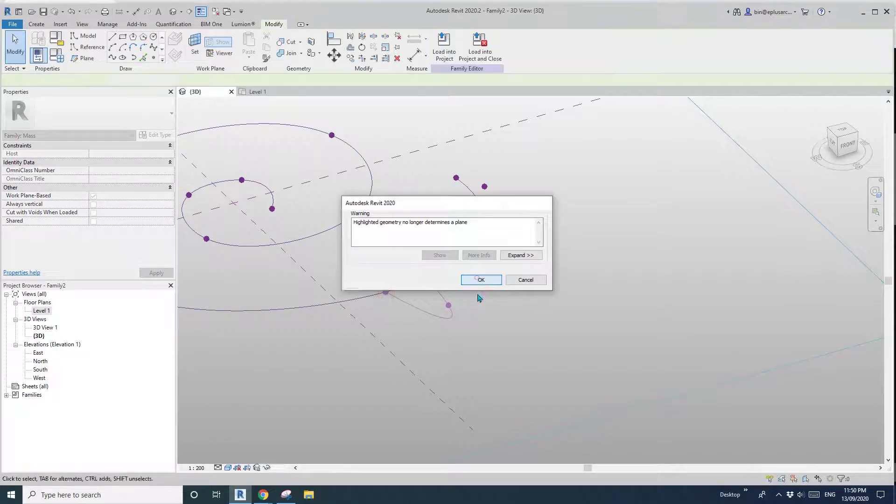
Slide the original profile's host point slightly along the spiral, and remove the copied curve with its points
shift+middle_drag(478, 298, 531, 272)
click(531, 264)
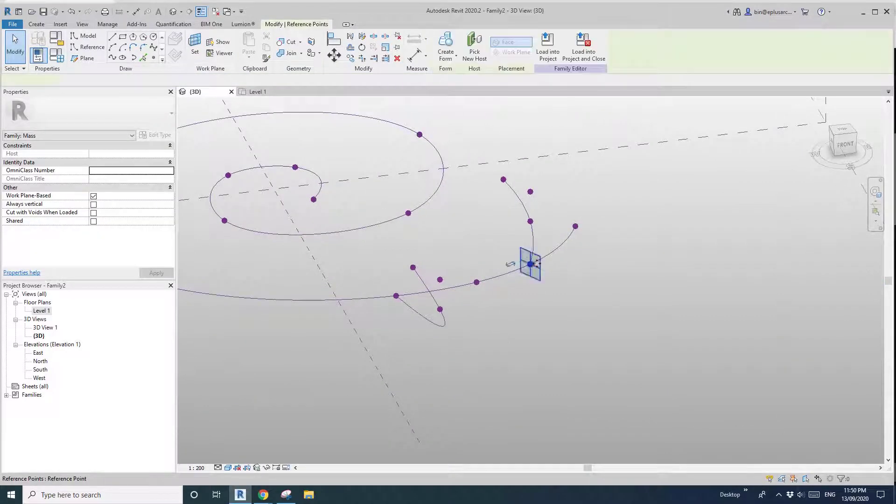
drag(536, 265, 537, 263)
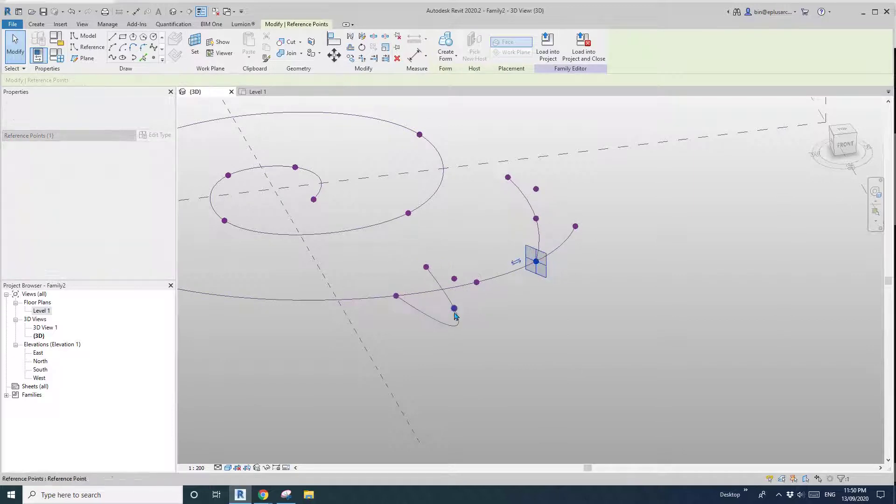
click(379, 256)
middle_drag(379, 256, 378, 259)
drag(378, 257, 466, 344)
Dissolve the original profile's reference line so that only its reference points are left
middle_drag(509, 274, 460, 328)
scroll(460, 328, up, 1)
click(477, 255)
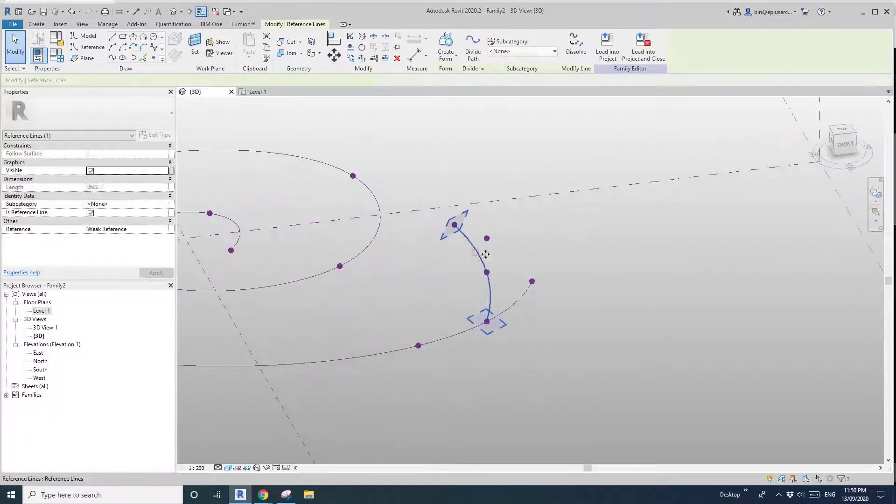
click(565, 52)
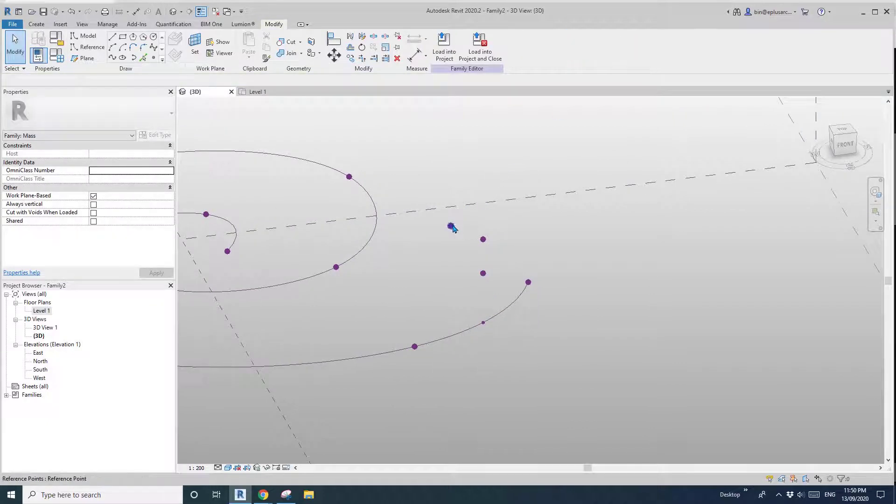
Copy the profile's four reference points from the host point to a free spot beside the spiral's outer arm
drag(428, 174, 509, 341)
key(m)
key(v)
click(496, 319)
scroll(387, 350, down, 1)
middle_drag(383, 401, 443, 337)
click(431, 325)
key(Escape)
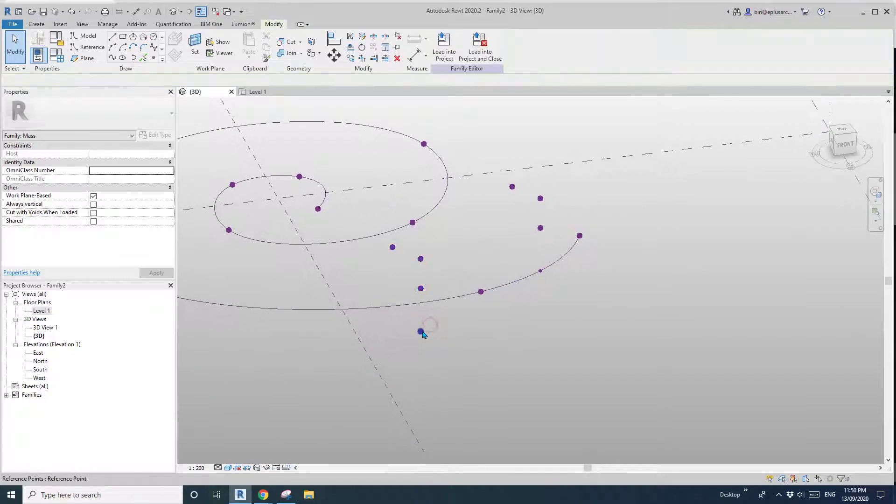
Re-host the base point of the copied set onto the spiral reference line
click(421, 331)
click(473, 59)
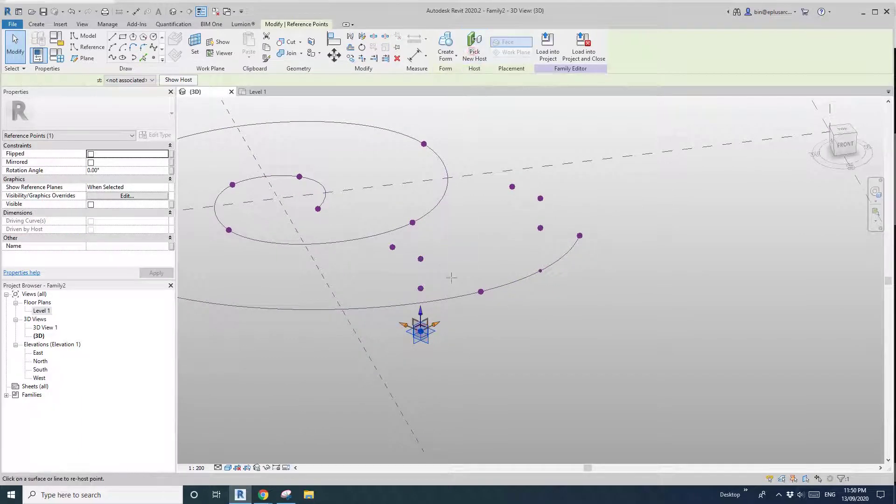
click(445, 308)
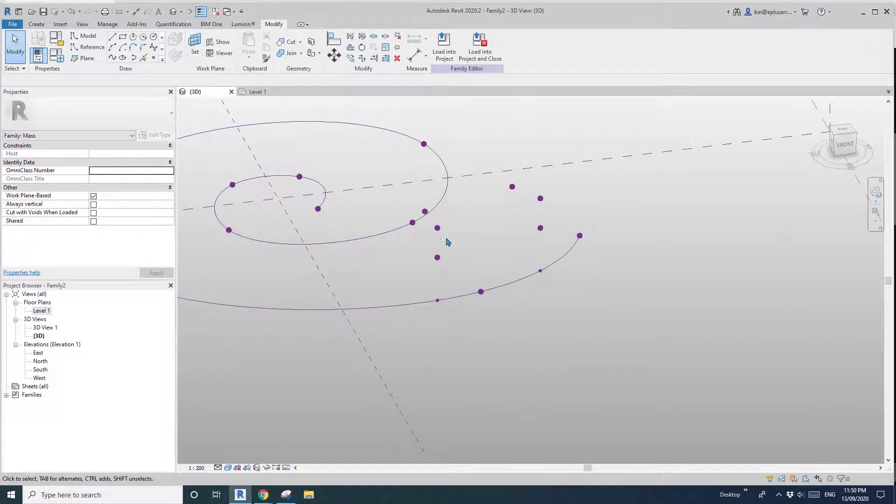
shift+middle_drag(447, 241, 360, 228)
shift+middle_drag(409, 262, 385, 291)
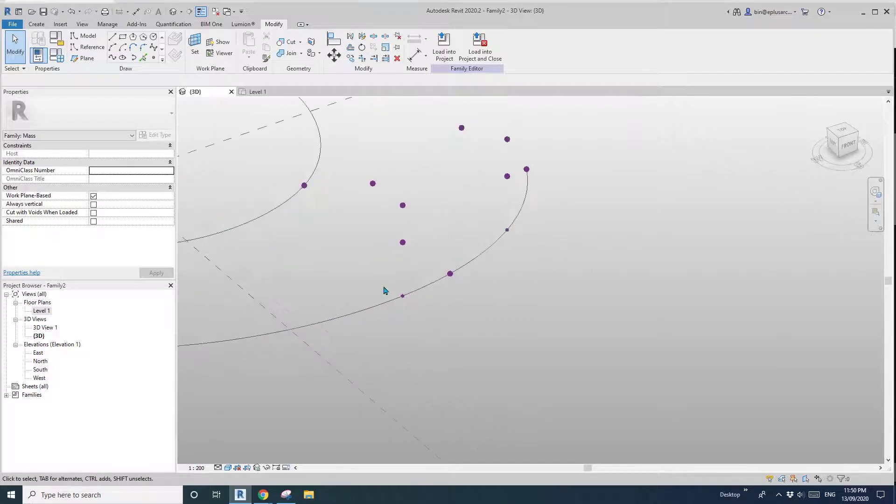
Slide the host points along the spiral, the copied one to about 0.868 and the original to about 0.944 normalized curve parameter
click(403, 296)
key(Escape)
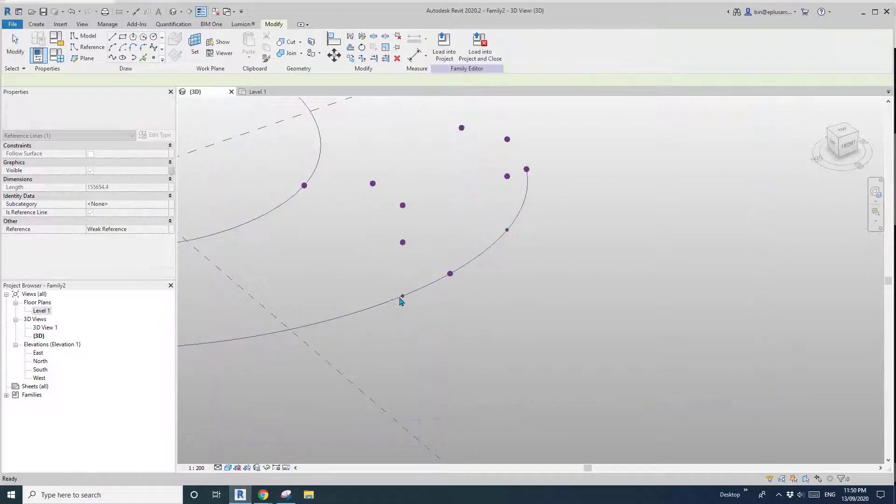
mouse_move(403, 297)
mouse_down()
mouse_move(416, 291)
mouse_move(383, 306)
mouse_move(407, 295)
mouse_up()
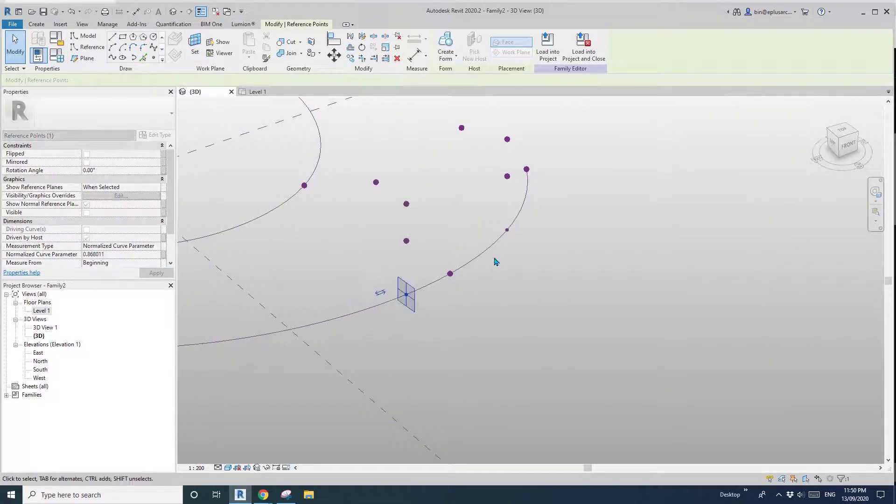
middle_drag(515, 230, 504, 239)
drag(496, 240, 489, 250)
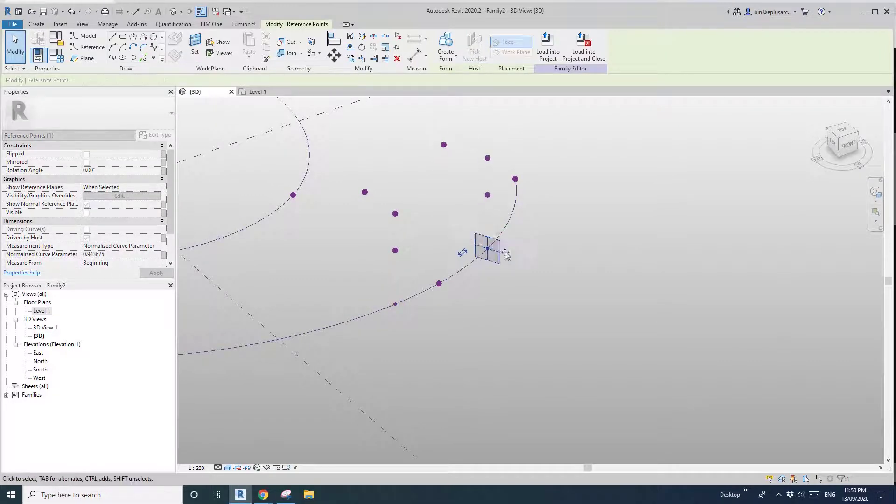
click(504, 254)
Draw a spline through the original set's sideways, lower raised and host points, and make it a reference line
middle_drag(463, 245, 528, 201)
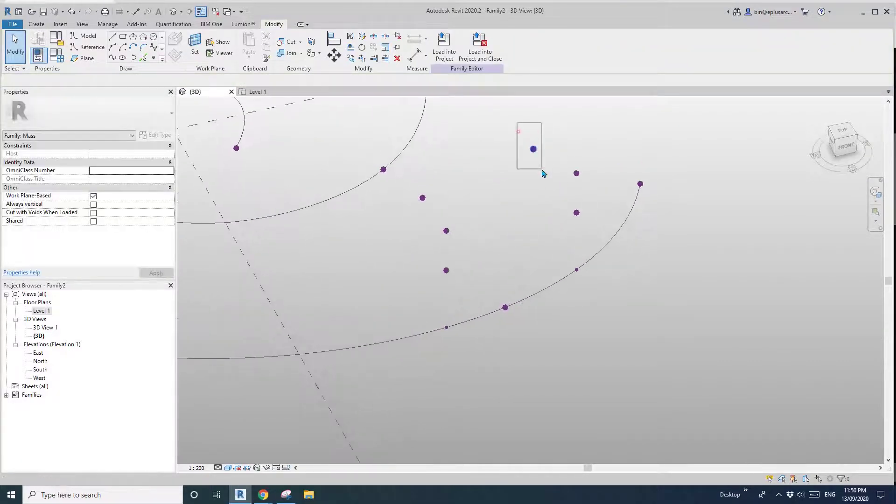
drag(542, 170, 543, 171)
ctrl+drag(553, 194, 583, 220)
ctrl+drag(552, 249, 590, 284)
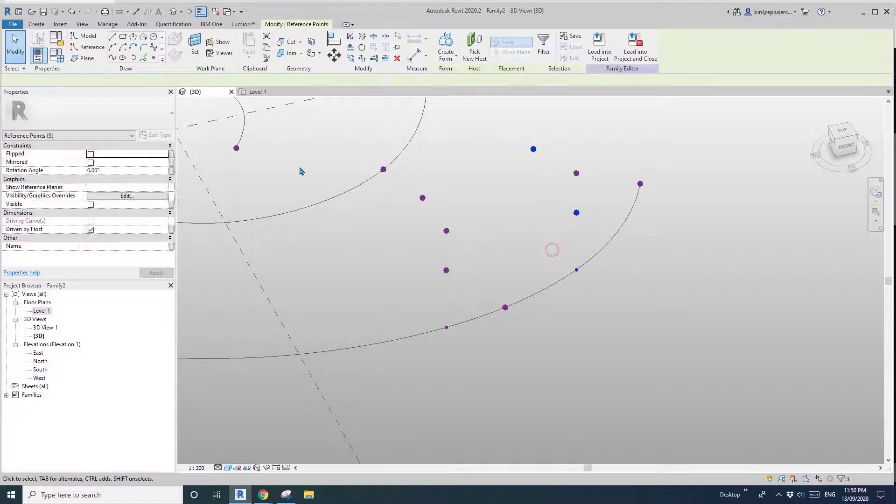
click(112, 57)
click(91, 221)
shift+middle_drag(464, 184, 499, 192)
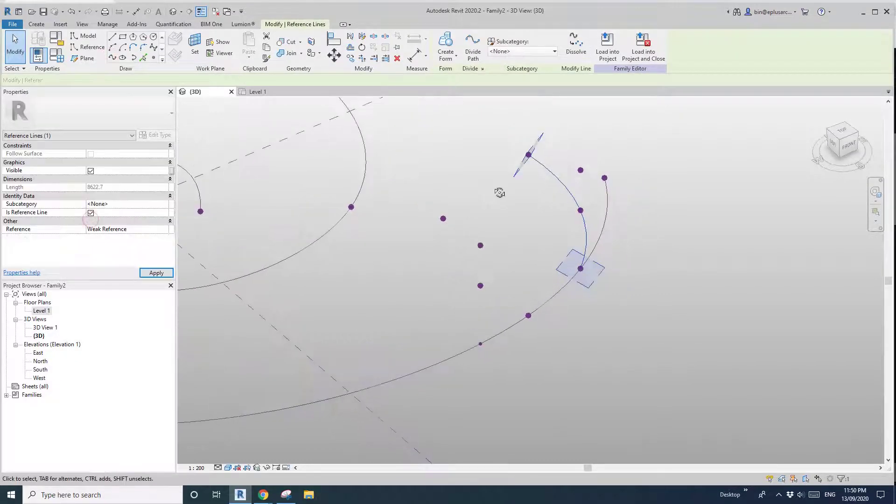
Associate the Offset of the copied set's lower raised point with a new family type parameter named P2H1
click(464, 202)
drag(456, 247, 456, 247)
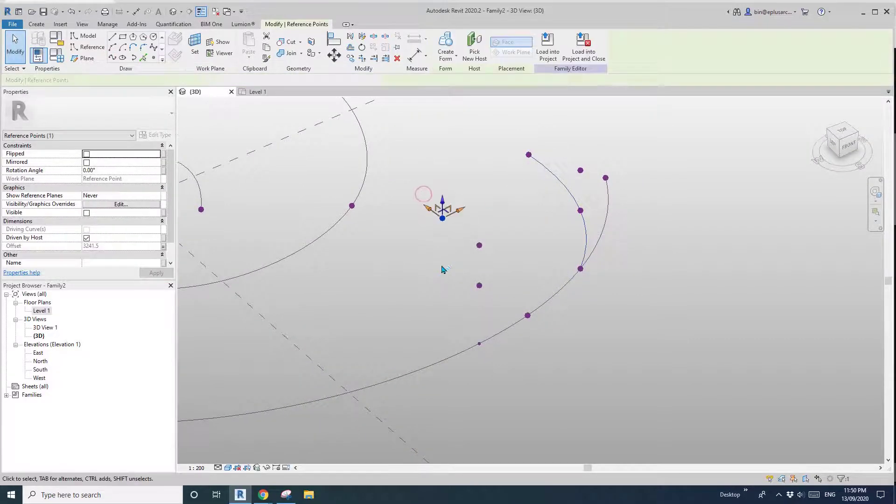
shift+middle_drag(442, 266, 329, 265)
scroll(427, 250, up, 2)
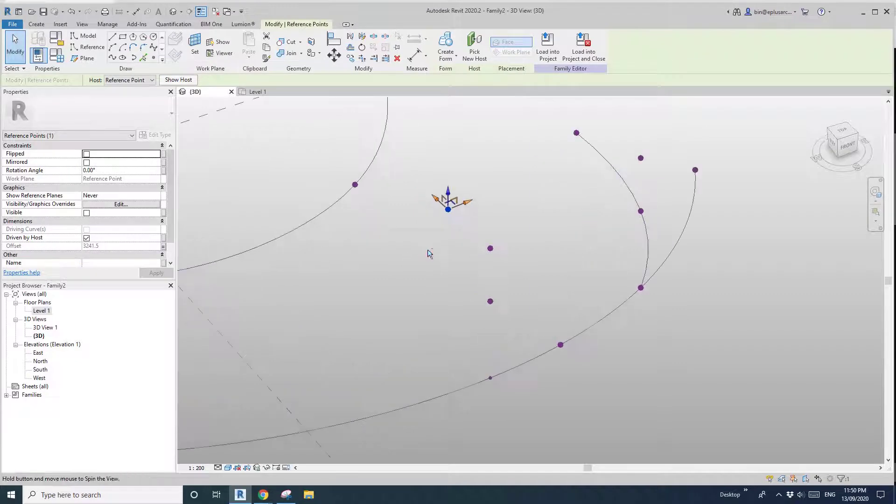
shift+middle_drag(428, 254, 536, 263)
click(451, 241)
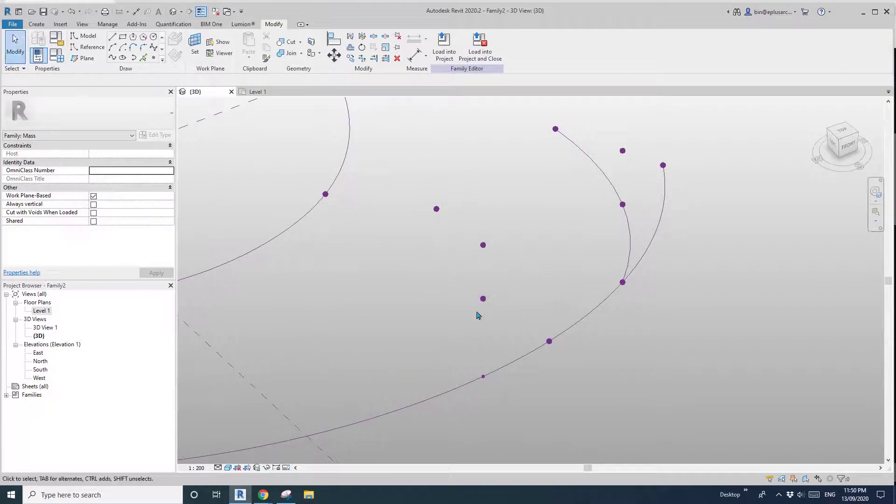
drag(465, 280, 504, 322)
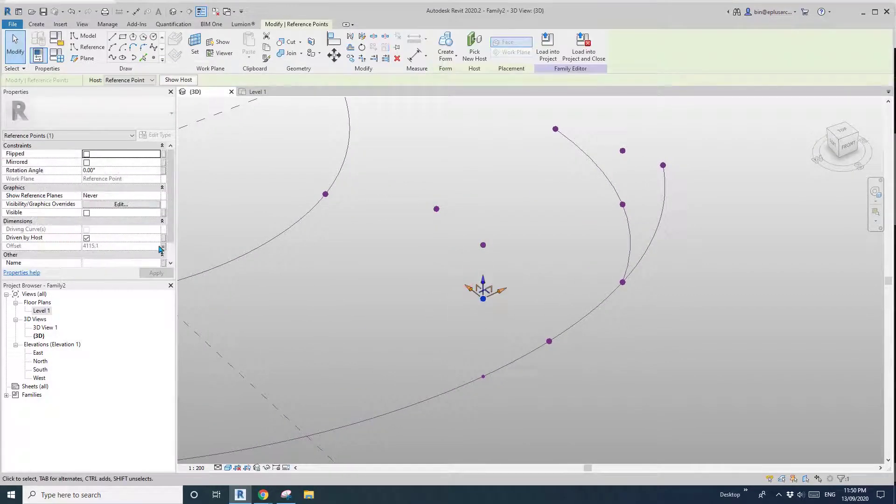
click(163, 247)
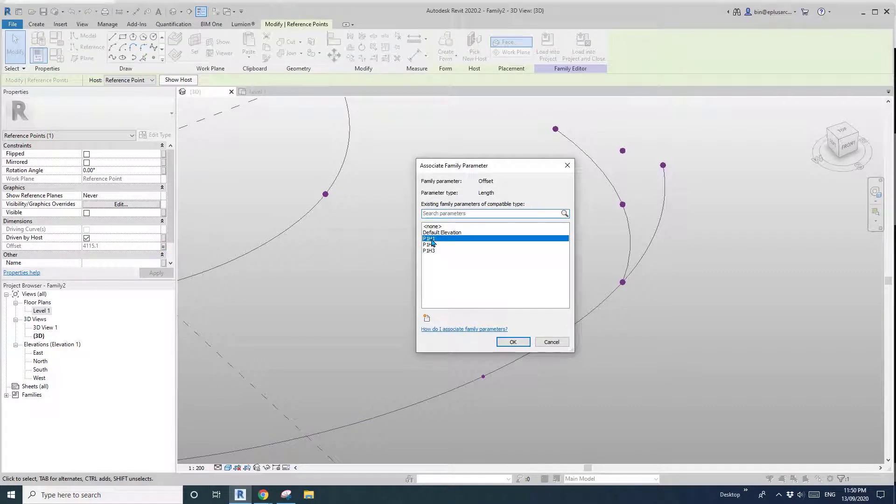
click(427, 318)
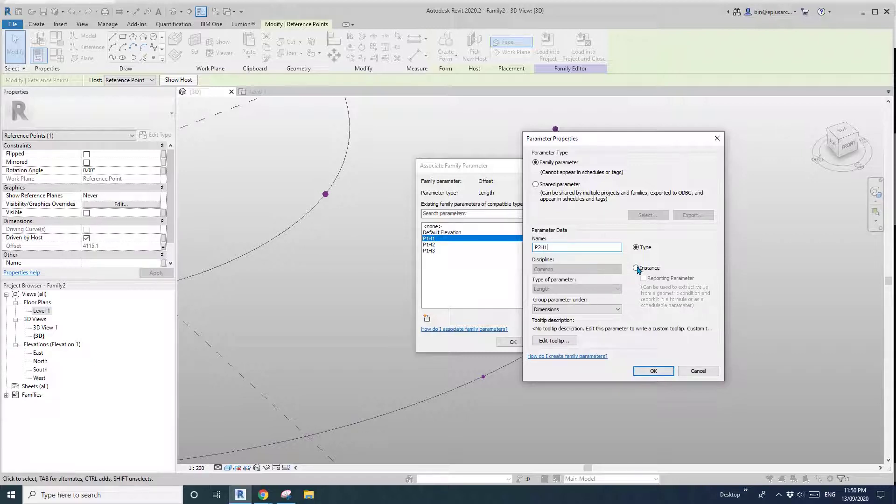
click(653, 371)
click(551, 342)
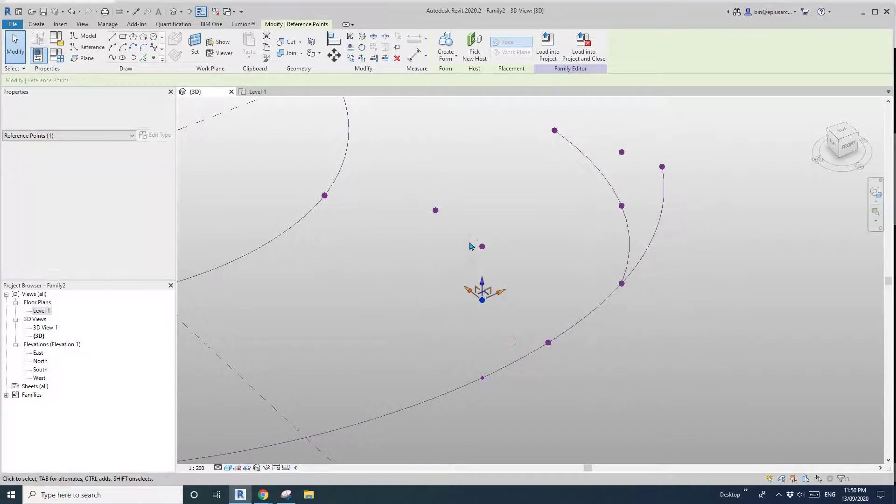
Associate the Offset of the copied set's upper raised point with a new family type parameter named P2H2
drag(467, 233, 502, 259)
click(163, 246)
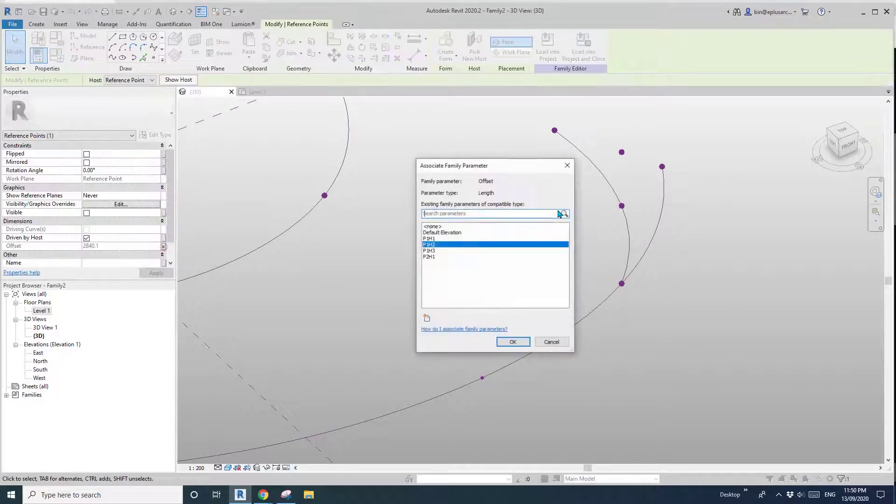
click(427, 318)
text(P2H2)
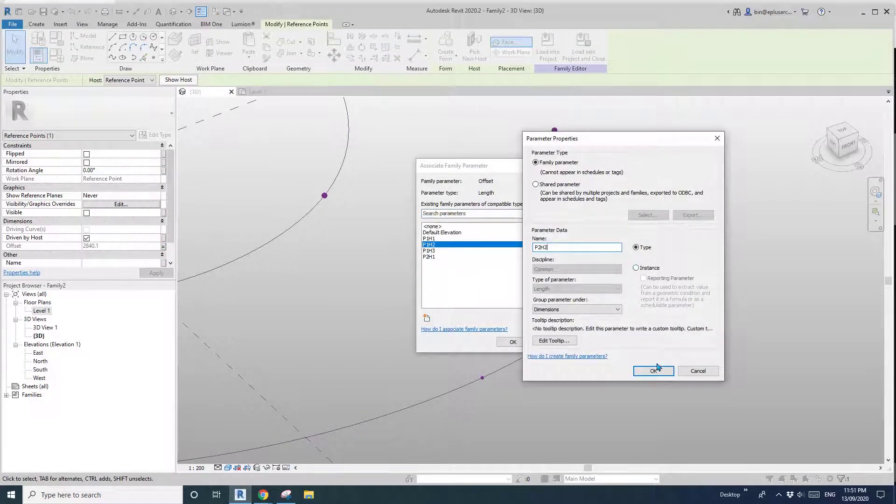
click(656, 369)
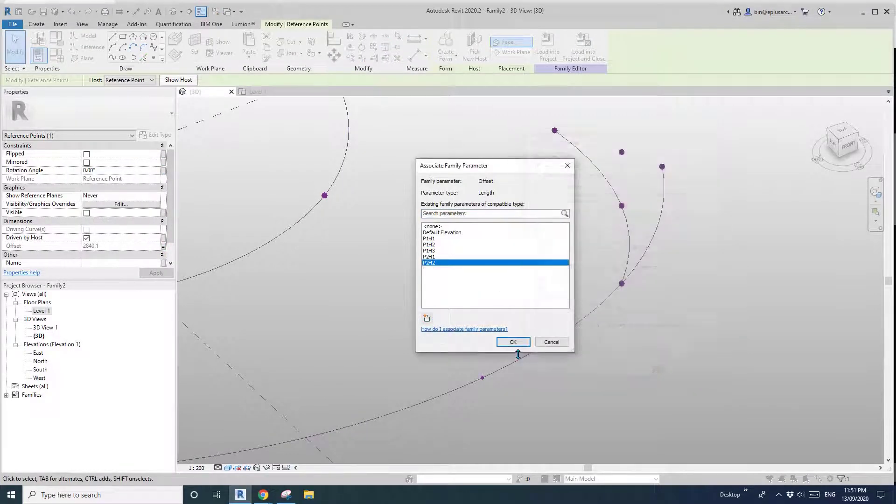
click(514, 342)
Associate the Offset of the copied set's sideways point with a new family type parameter named P3H3
drag(420, 179, 446, 236)
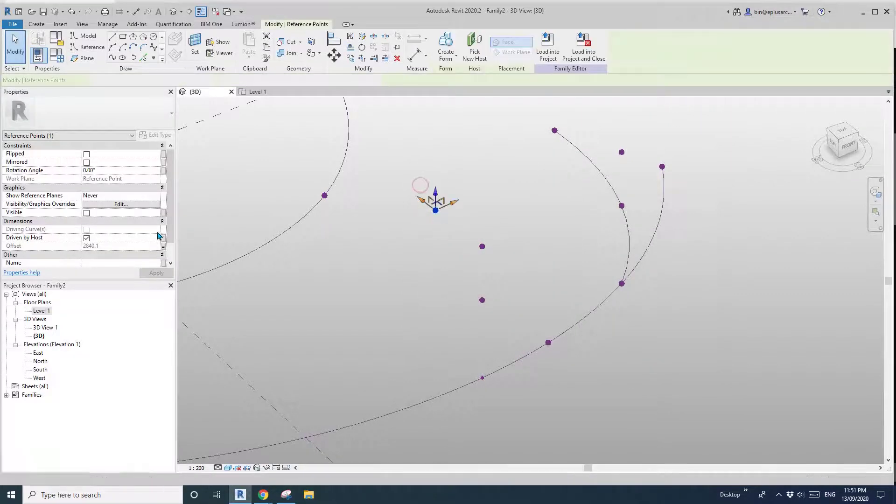
click(163, 246)
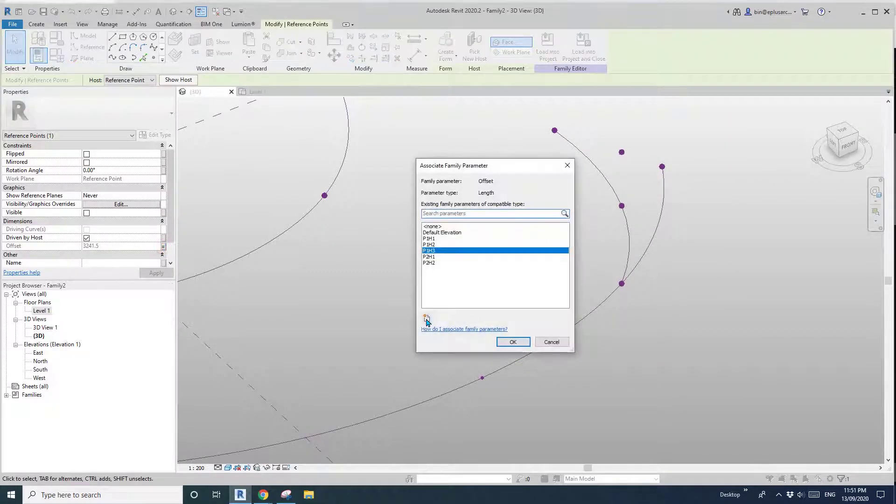
click(427, 320)
text(P3H3)
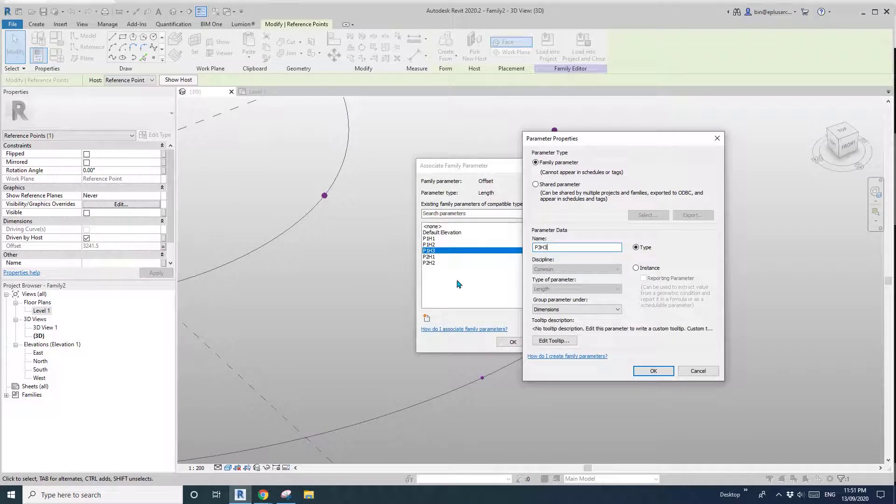
click(653, 371)
click(520, 342)
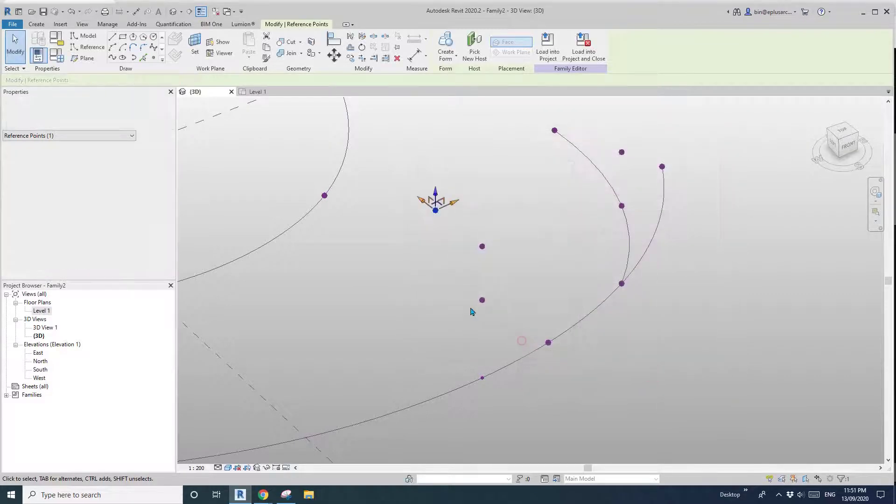
Draw a spline through the copied set's sideways, lower raised and host points, and make it a reference line
click(430, 301)
drag(413, 194, 447, 226)
ctrl+drag(456, 267, 500, 324)
ctrl+drag(462, 355, 500, 395)
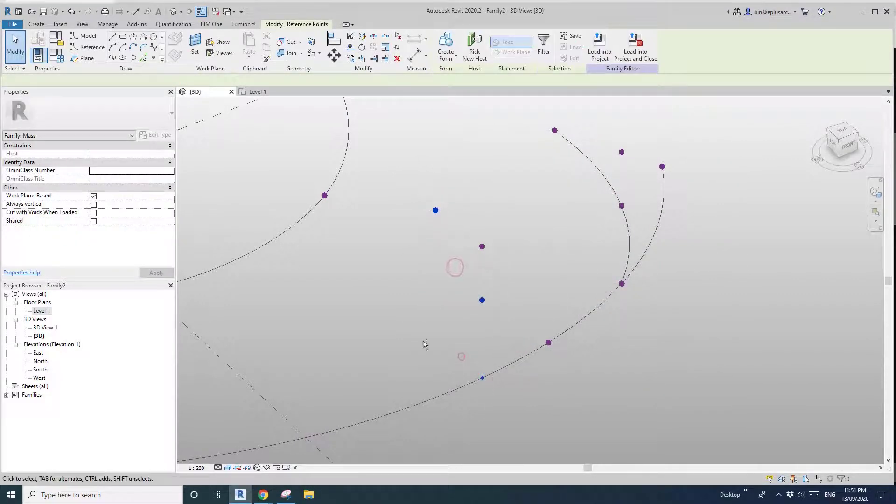
click(112, 57)
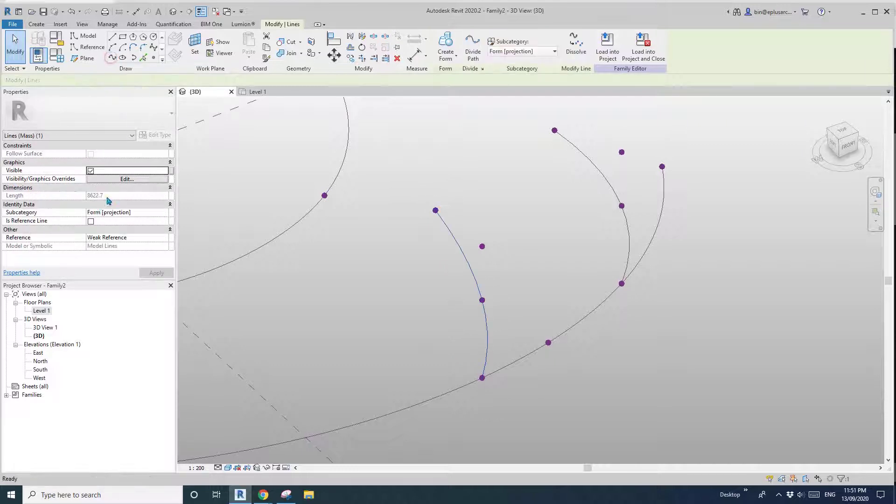
click(91, 222)
click(424, 156)
Create a swept form from the two profile reference lines and the spiral reference line
shift+middle_drag(424, 156, 516, 200)
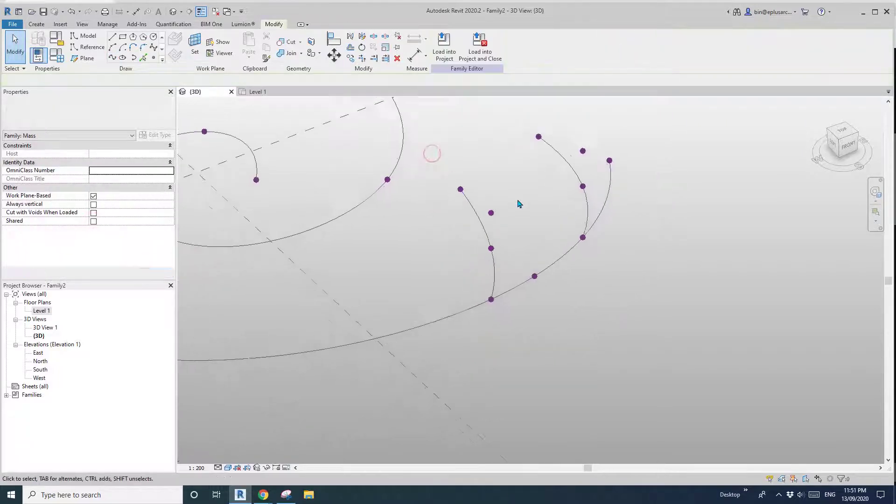
click(574, 169)
click(474, 210)
ctrl+click(474, 207)
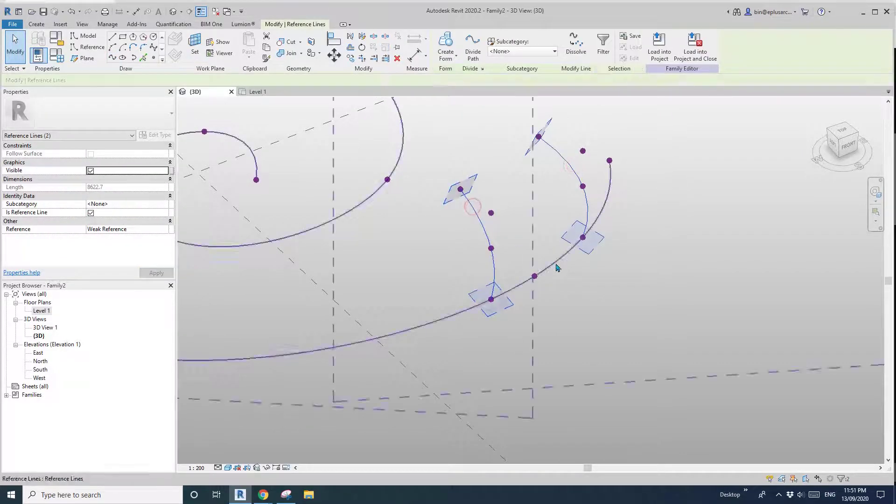
ctrl+click(558, 259)
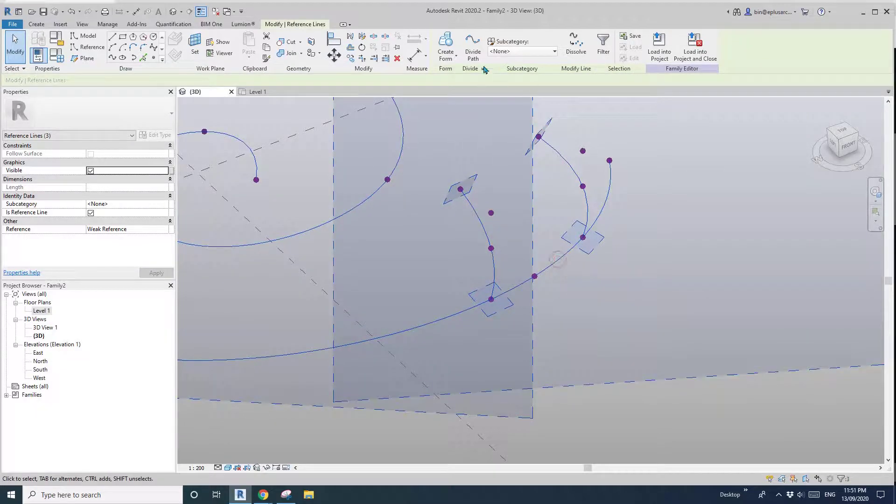
click(451, 44)
shift+middle_drag(604, 136, 500, 217)
scroll(542, 219, up, 2)
click(582, 224)
Set the Normalized Curve Parameter of the host point at the form's outer end to 1
shift+middle_drag(582, 224, 537, 208)
click(588, 264)
shift+middle_drag(587, 263, 615, 236)
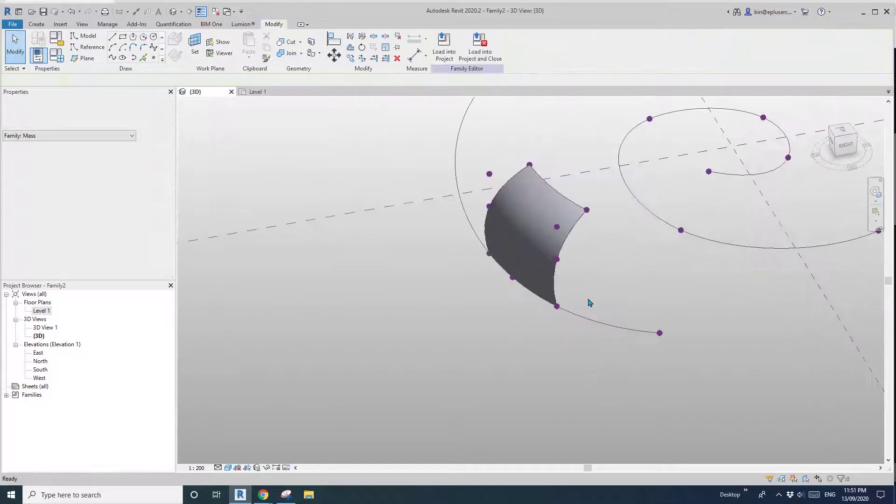
click(557, 307)
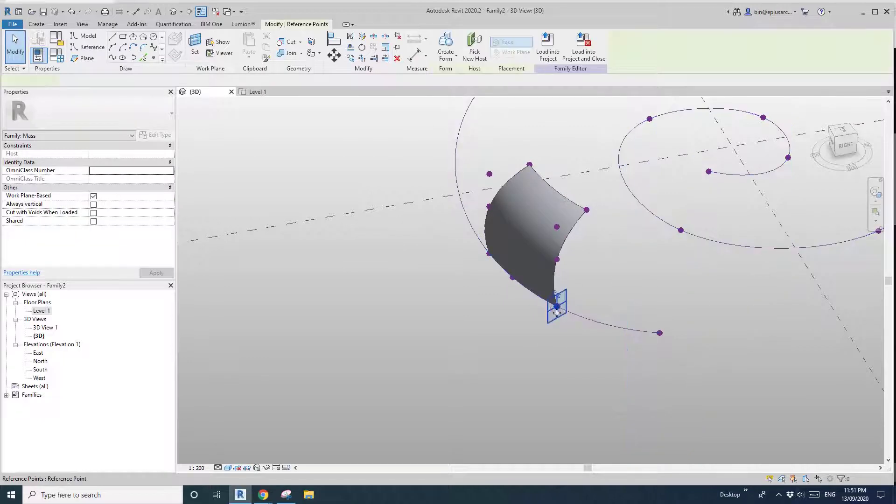
shift+middle_drag(557, 308, 362, 327)
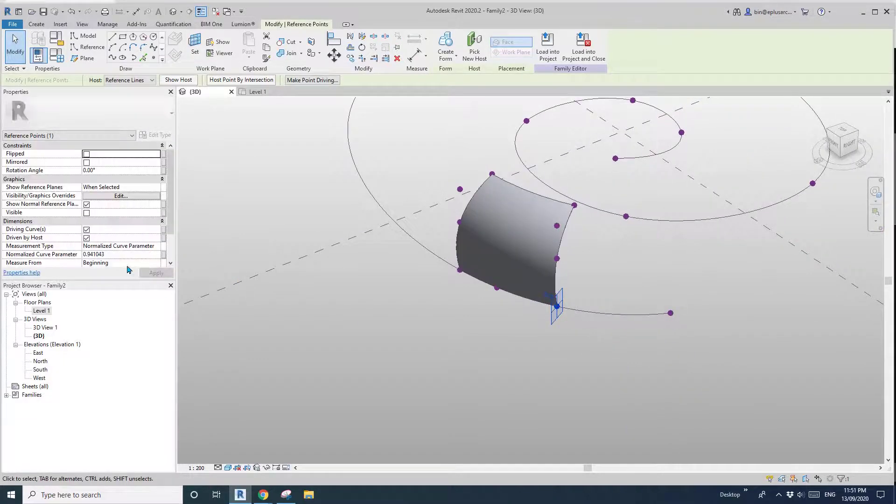
click(114, 255)
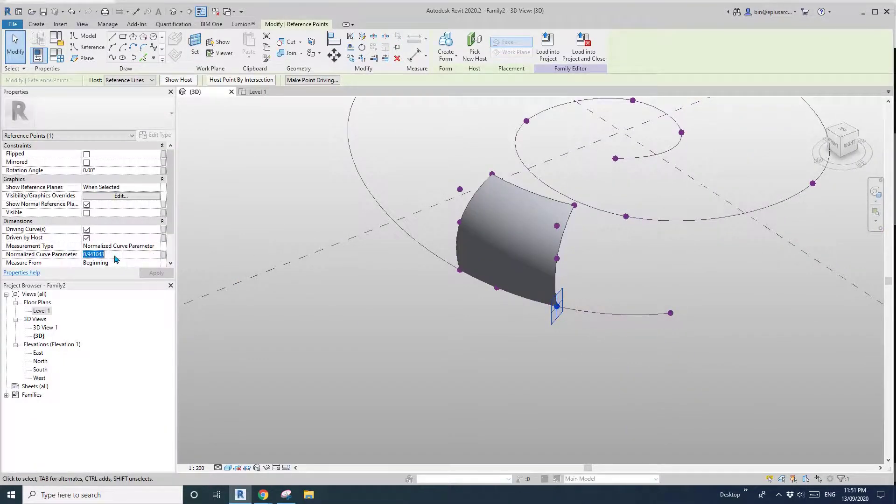
text(1)
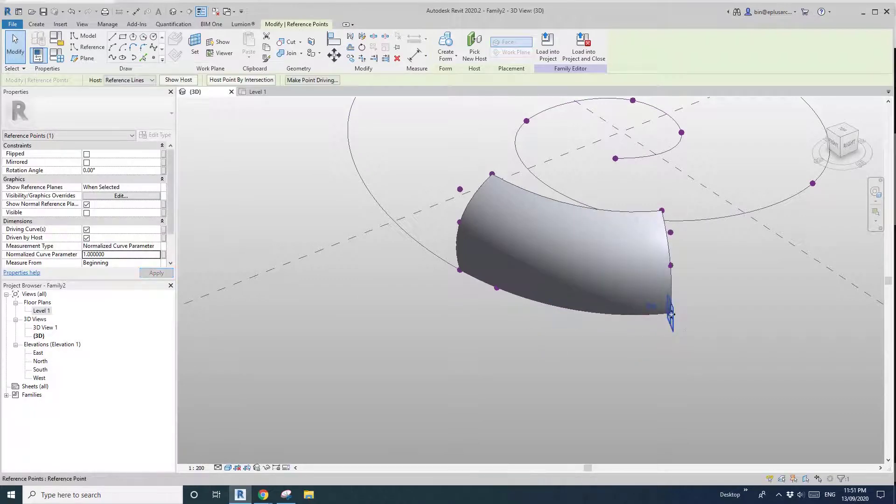
Try to set the Normalized Curve Parameter of the host point at the form's other end to 0
scroll(669, 313, down, 2)
shift+middle_drag(533, 300, 602, 294)
scroll(544, 317, up, 1)
drag(520, 346, 558, 380)
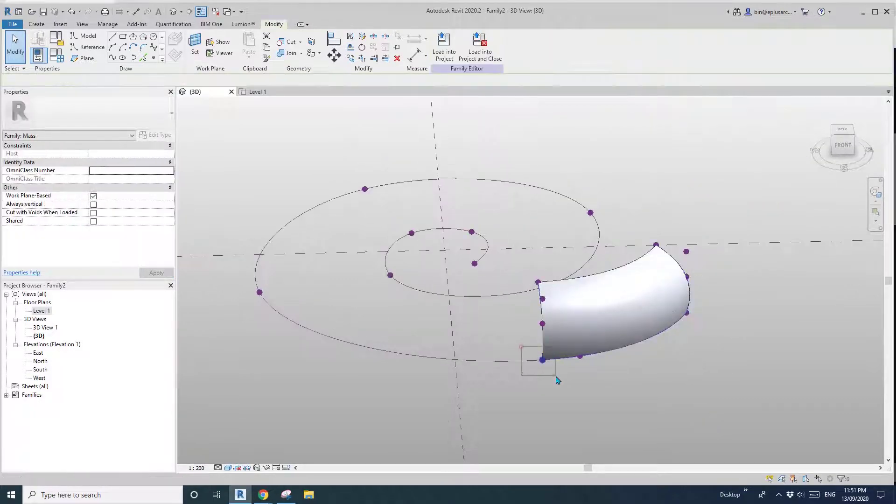
middle_drag(545, 367, 495, 297)
click(575, 337)
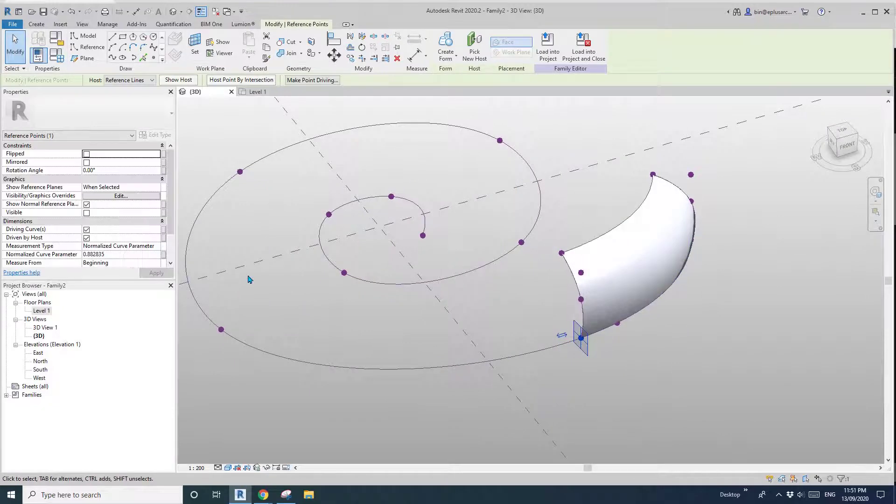
click(129, 255)
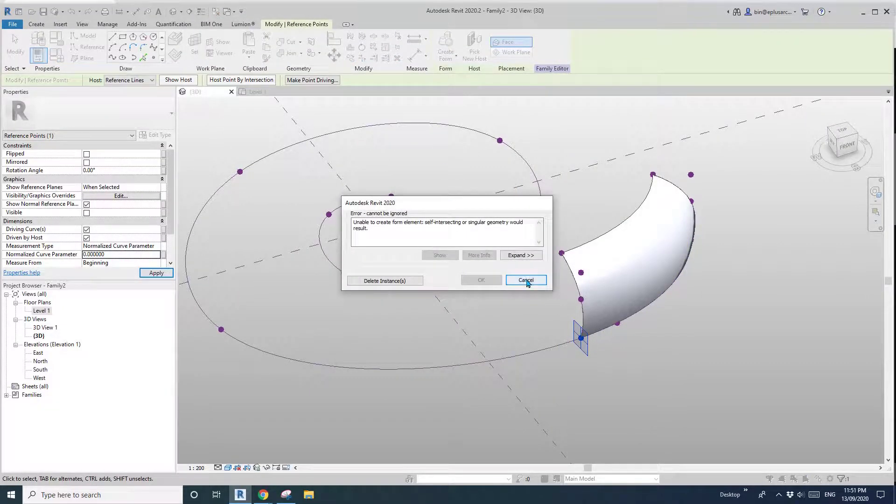
click(526, 280)
Slide that host point along the spiral toward its centre, to a Normalized Curve Parameter of about 0.048
mouse_move(530, 280)
shift+middle_down()
mouse_move(589, 287)
mouse_move(522, 276)
shift+middle_up()
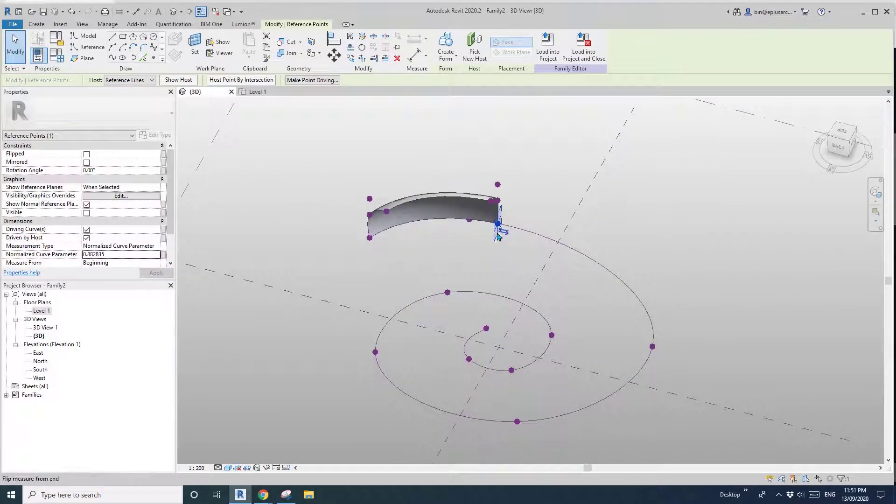
drag(498, 224, 393, 379)
shift+middle_drag(427, 378, 536, 263)
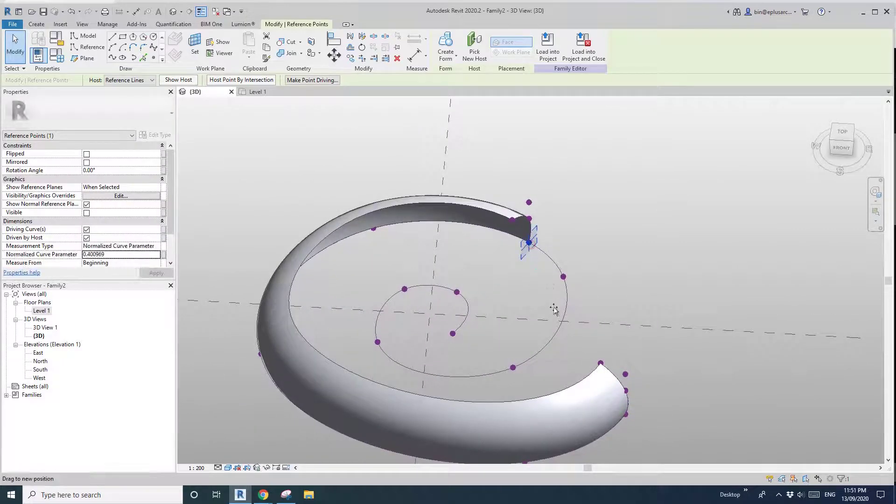
drag(456, 374, 400, 297)
shift+middle_drag(512, 280, 664, 294)
middle_drag(307, 284, 476, 323)
scroll(513, 320, up, 4)
middle_drag(501, 319, 508, 292)
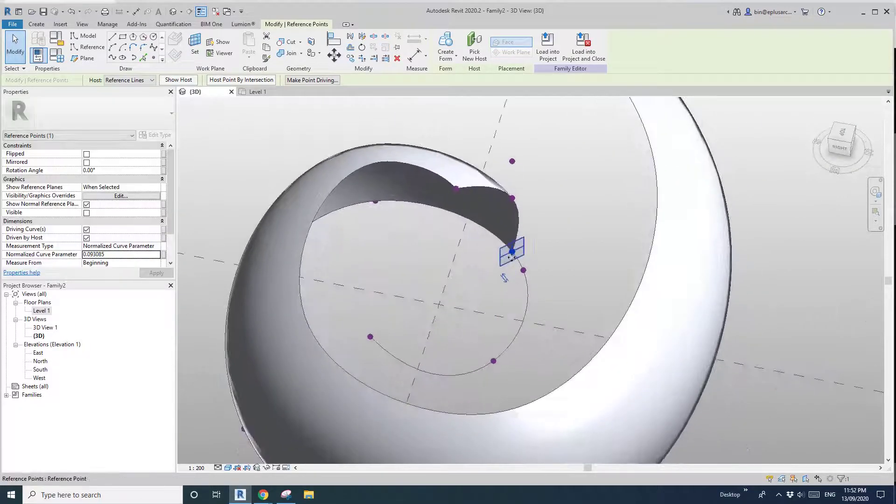
mouse_move(507, 346)
mouse_down()
mouse_move(470, 372)
mouse_move(507, 350)
mouse_up()
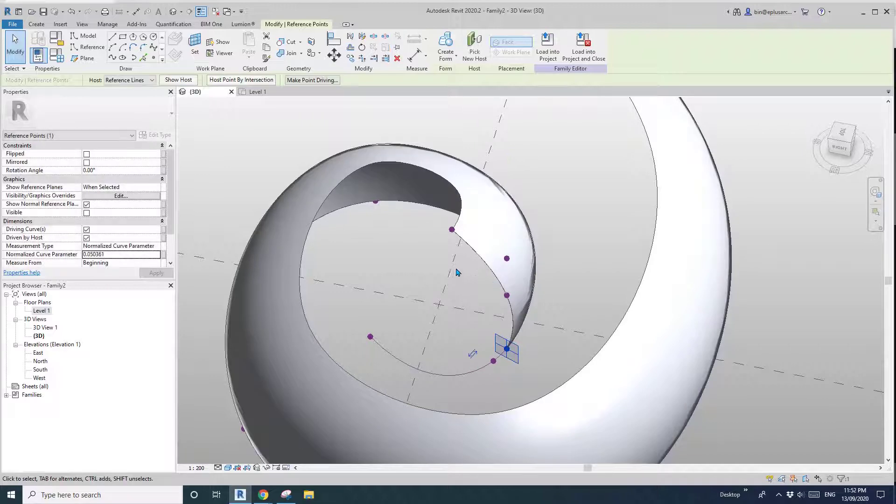
scroll(476, 238, up, 3)
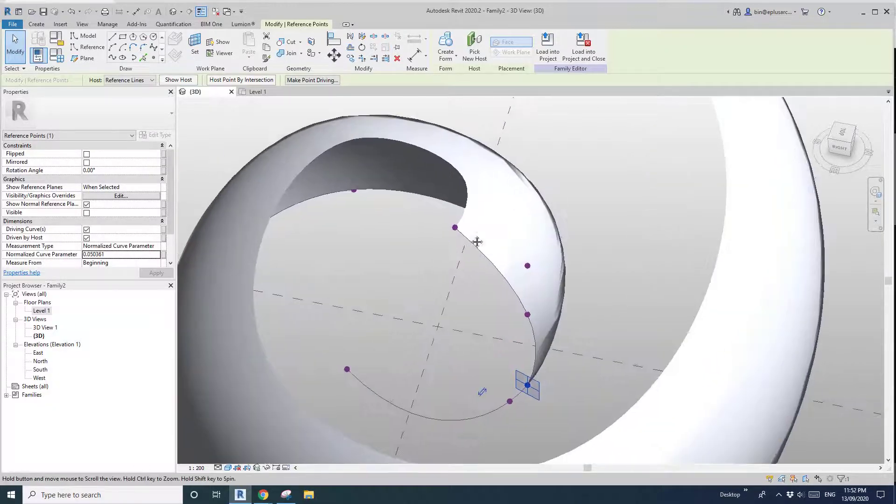
scroll(475, 215, down, 1)
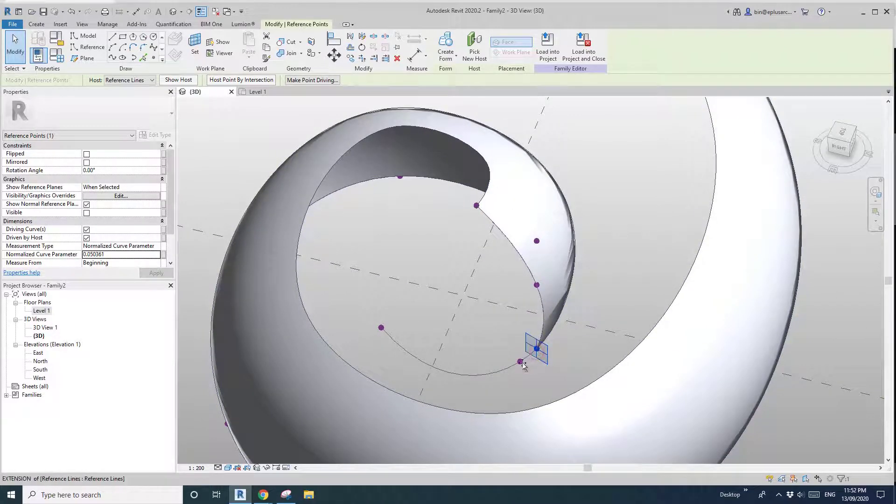
mouse_move(516, 371)
mouse_down()
mouse_move(448, 377)
mouse_move(543, 360)
mouse_move(446, 381)
mouse_move(408, 355)
mouse_move(474, 368)
mouse_move(527, 357)
mouse_up()
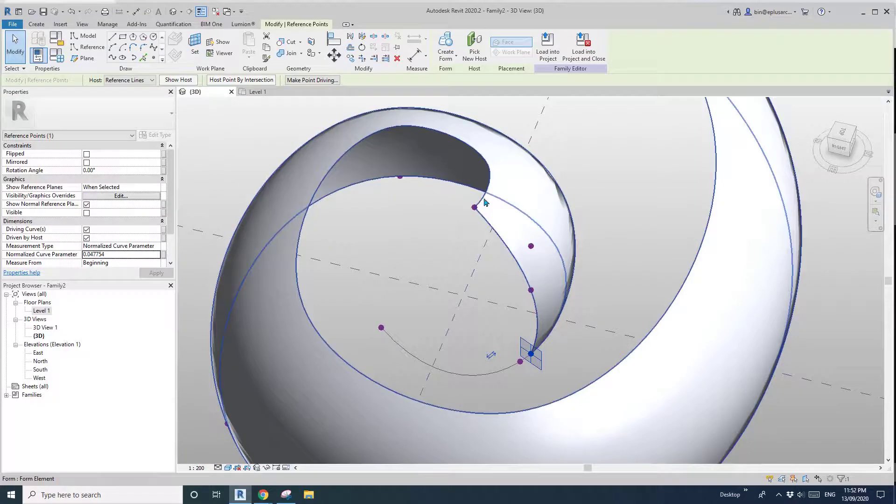
scroll(519, 217, down, 1)
key(Escape)
Set the P3H3 family parameter to 1500 and apply it to the form
middle_drag(511, 218, 503, 214)
scroll(483, 221, up, 2)
click(477, 213)
middle_drag(408, 247, 448, 240)
key(Escape)
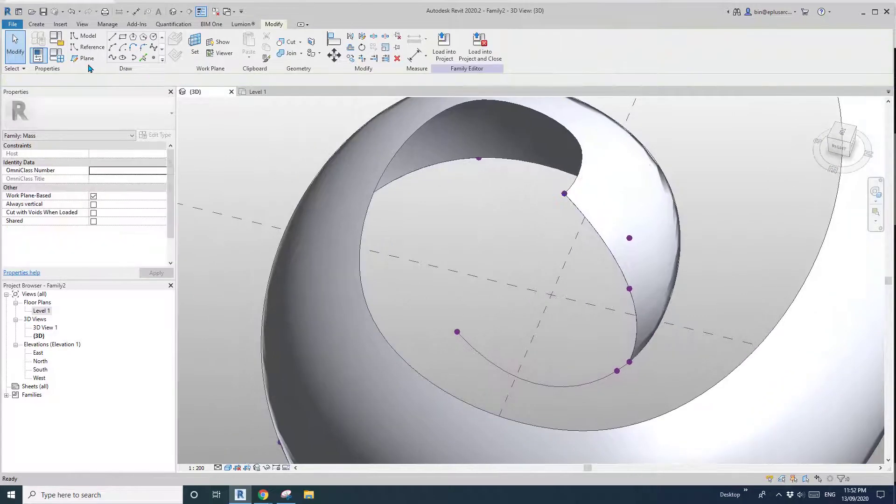
click(60, 58)
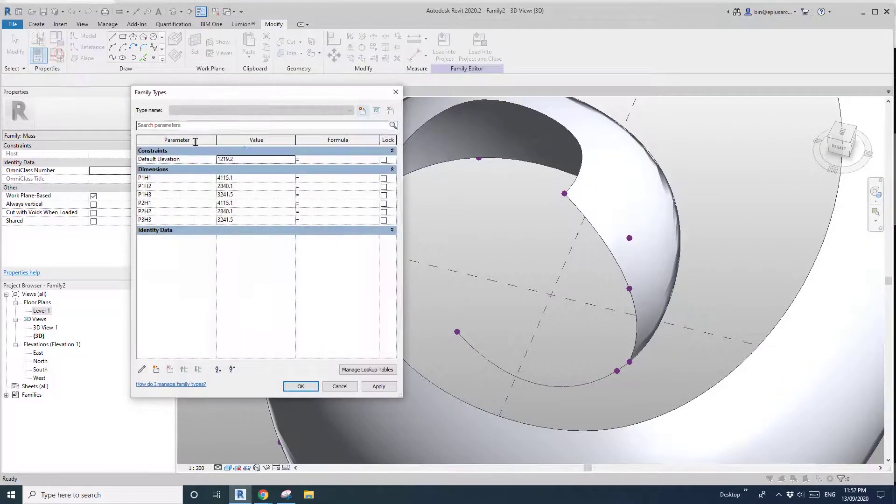
drag(253, 98, 176, 84)
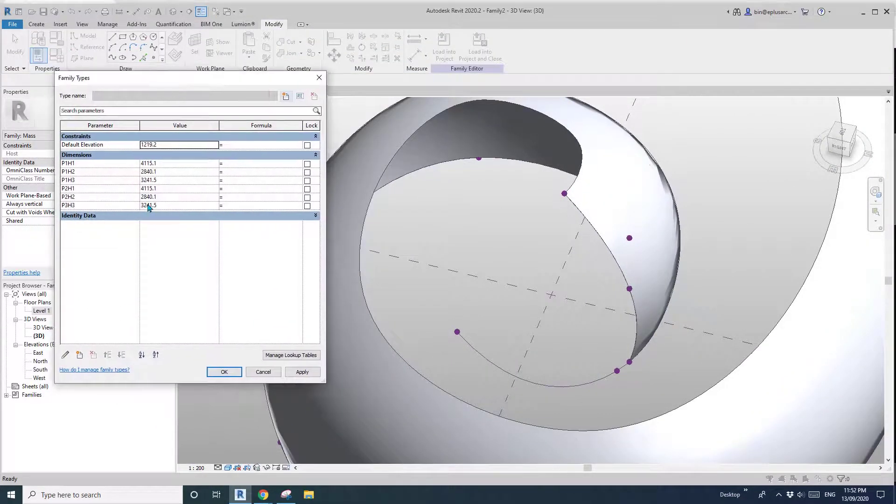
click(170, 205)
text(15)
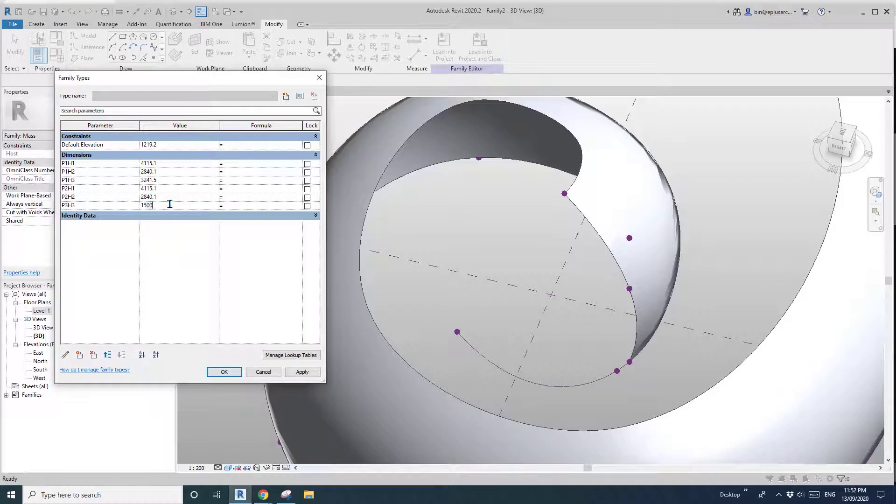
text(00)
click(289, 372)
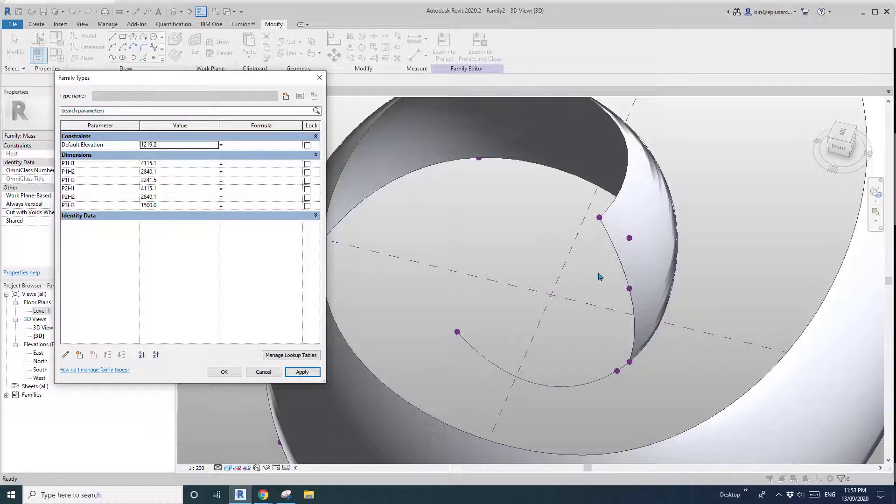
click(225, 372)
Slide the form's inner host point to the very start of the spiral, at Normalized Curve Parameter 0
click(629, 363)
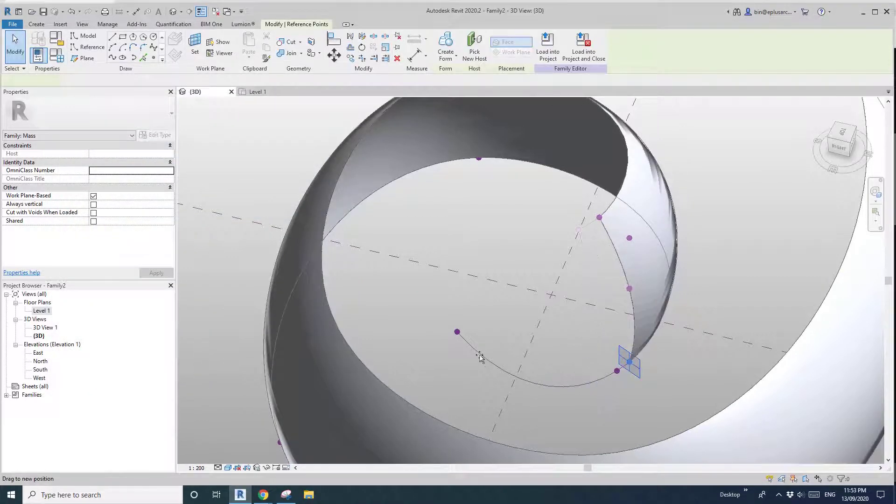
click(458, 333)
scroll(456, 332, down, 2)
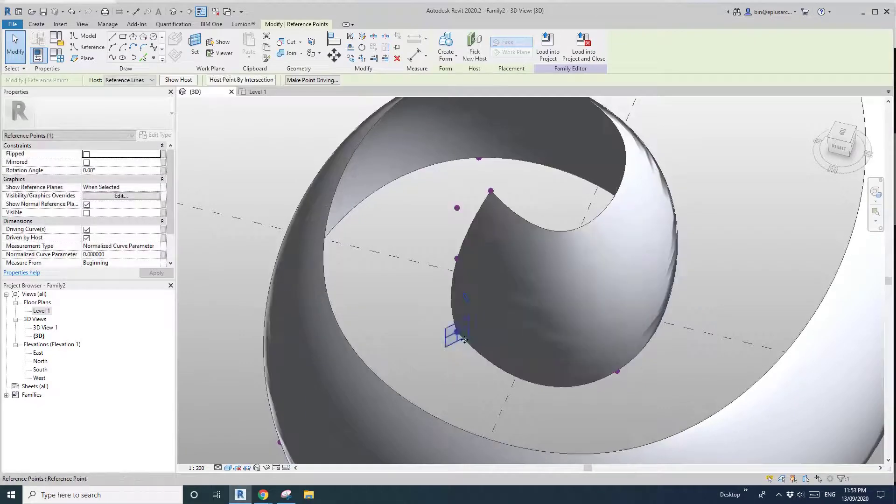
shift+middle_drag(441, 279, 581, 352)
key(Escape)
Examine the full spiral shell and its reference points from the top and at an angle
scroll(506, 310, down, 3)
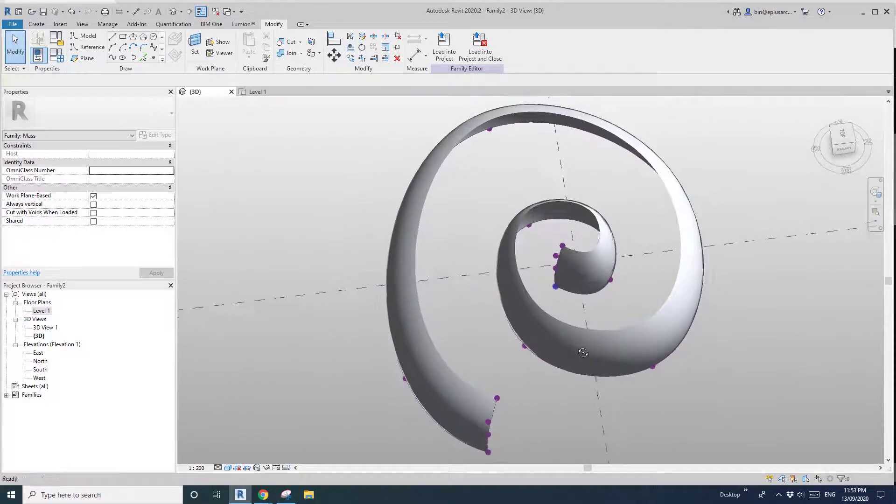
click(844, 137)
scroll(538, 300, up, 4)
middle_drag(527, 290, 494, 290)
drag(409, 117, 469, 169)
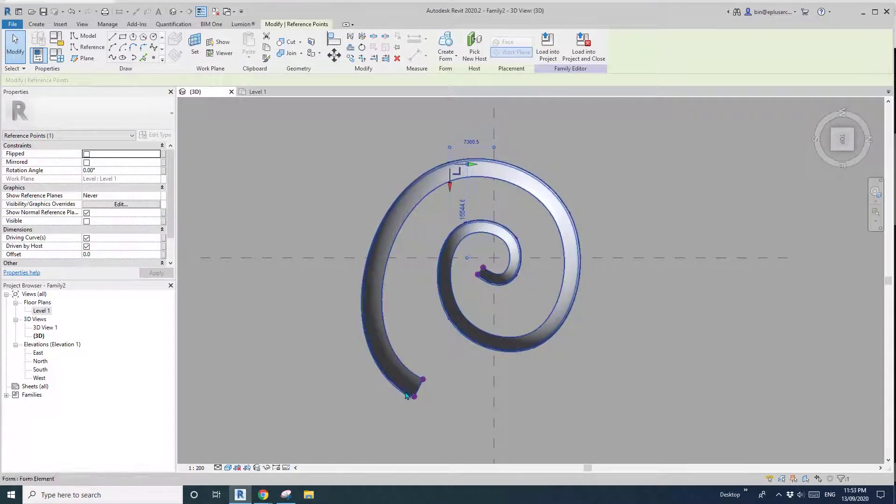
drag(368, 387, 422, 411)
click(416, 412)
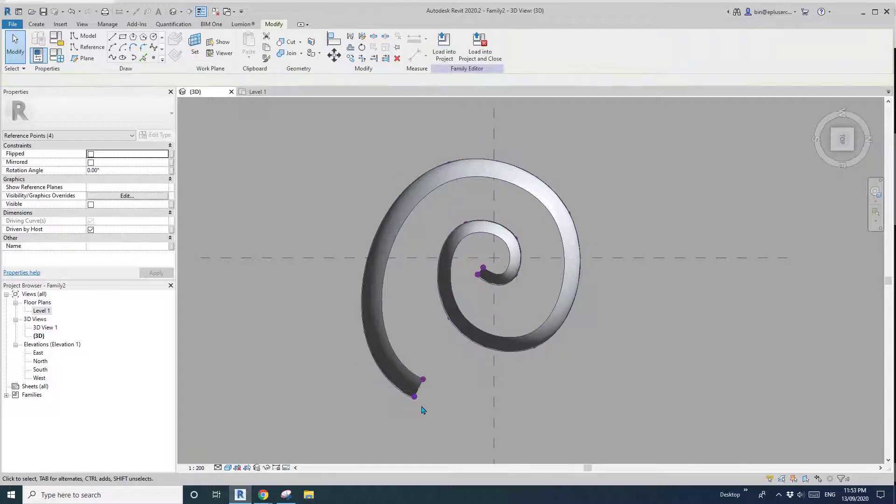
shift+middle_drag(422, 409, 471, 320)
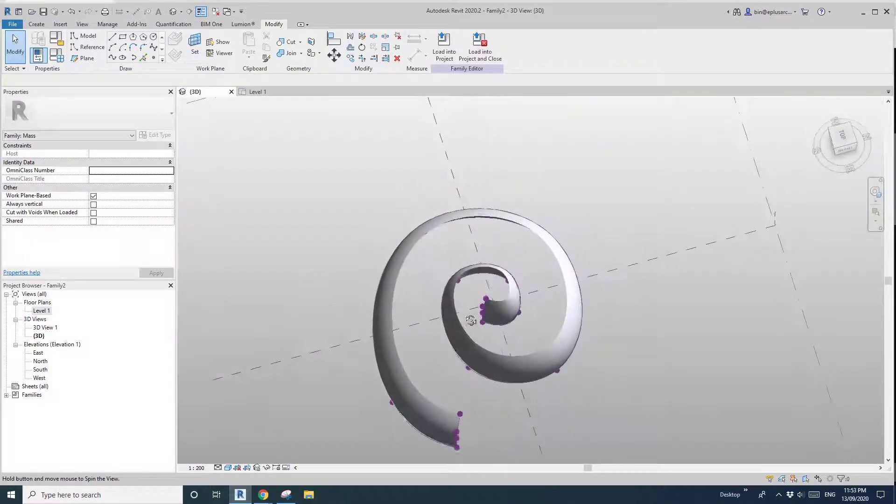
Temporarily hide the host reference point at the outer end of the spiral
click(458, 449)
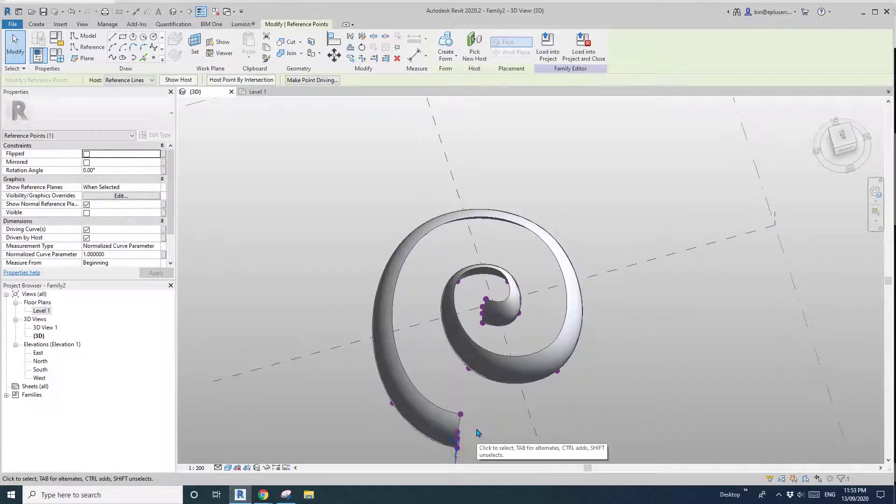
click(485, 438)
middle_drag(489, 439, 506, 334)
scroll(476, 344, up, 2)
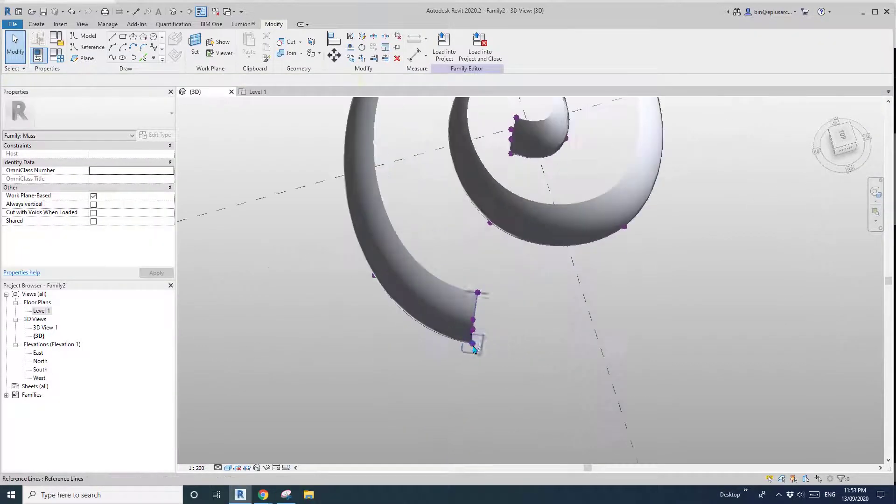
click(473, 346)
click(472, 346)
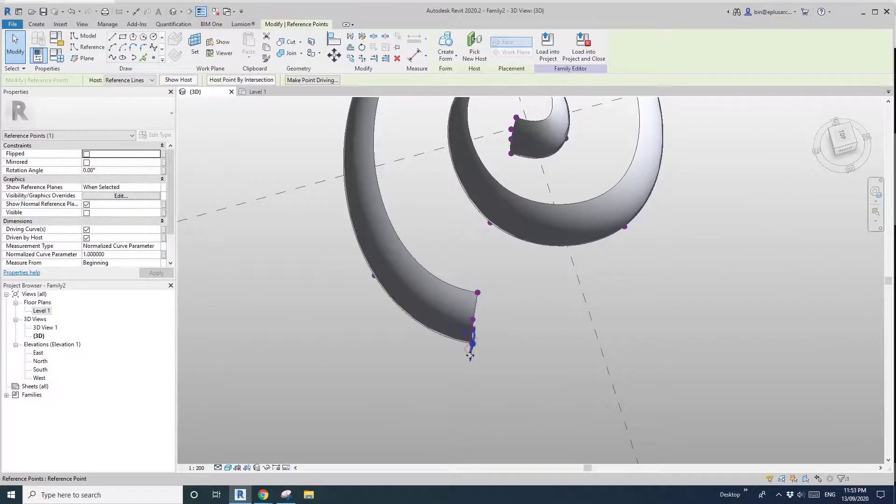
middle_drag(475, 359, 455, 360)
key(h)
key(h)
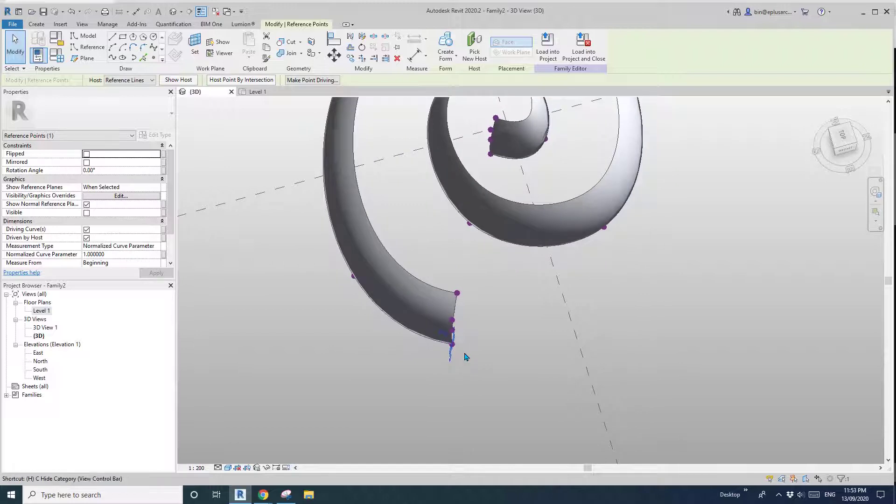
Move the exposed Level 1 reference point at the spiral's outer end to reshape the end of the shell
drag(454, 349, 619, 346)
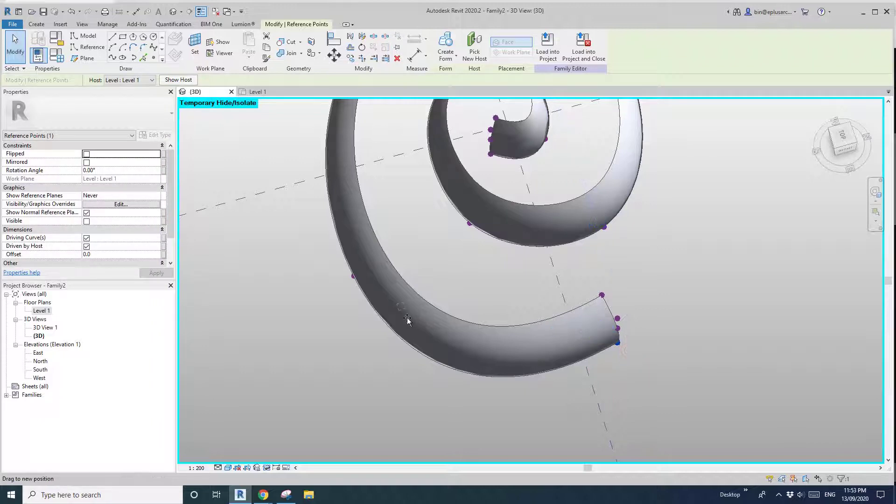
drag(404, 337, 400, 312)
scroll(400, 312, down, 2)
middle_drag(400, 312, 336, 361)
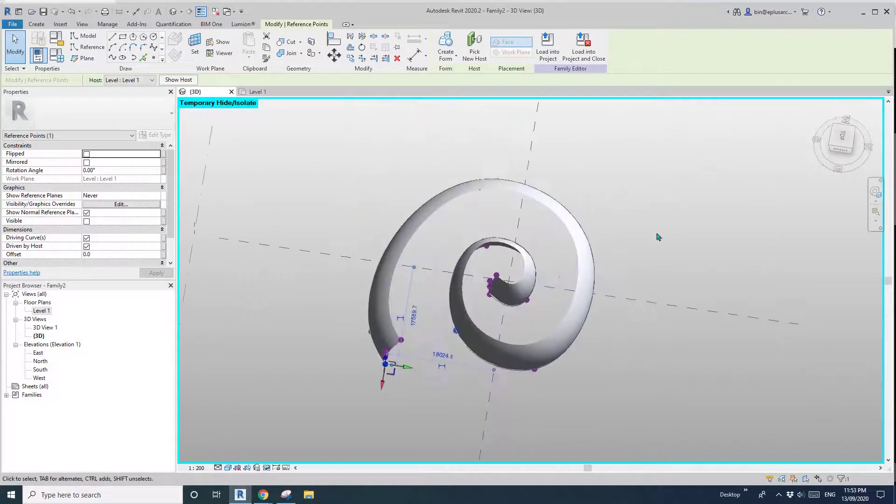
Examine the reshaped spiral form from several angles and review its family parameters
click(658, 237)
shift+middle_drag(486, 281, 537, 181)
scroll(440, 299, up, 2)
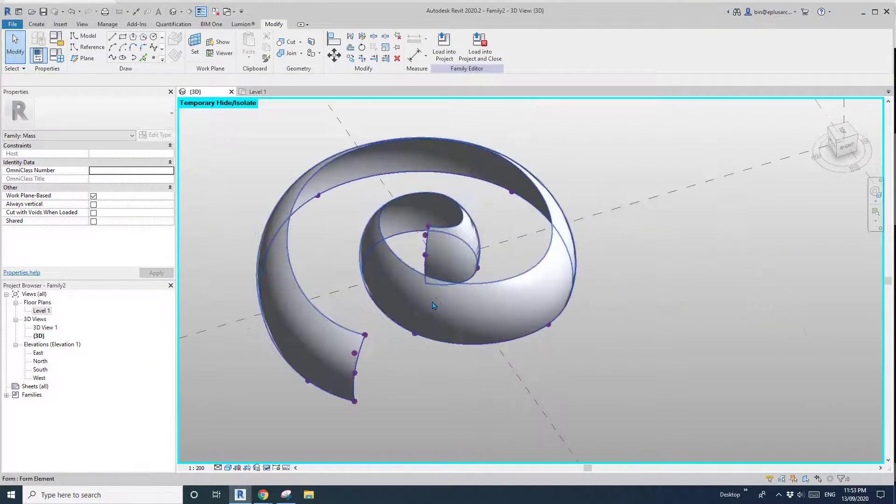
click(433, 306)
shift+middle_drag(382, 326, 508, 280)
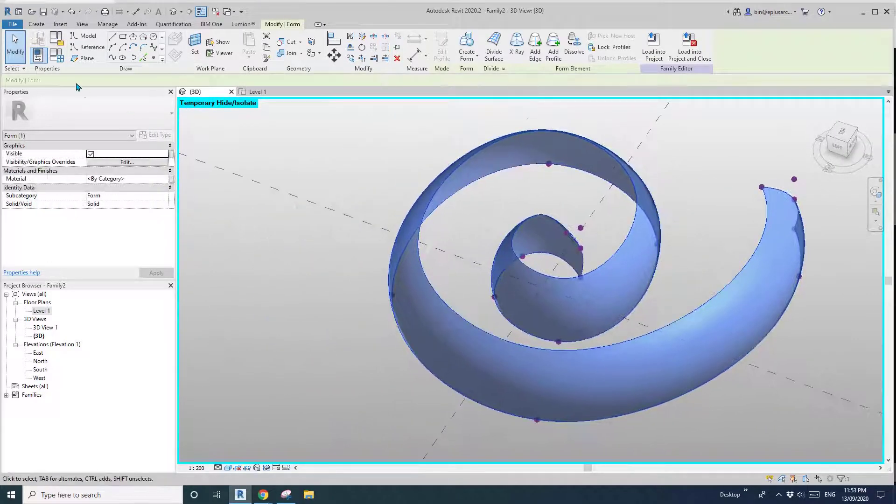
click(58, 59)
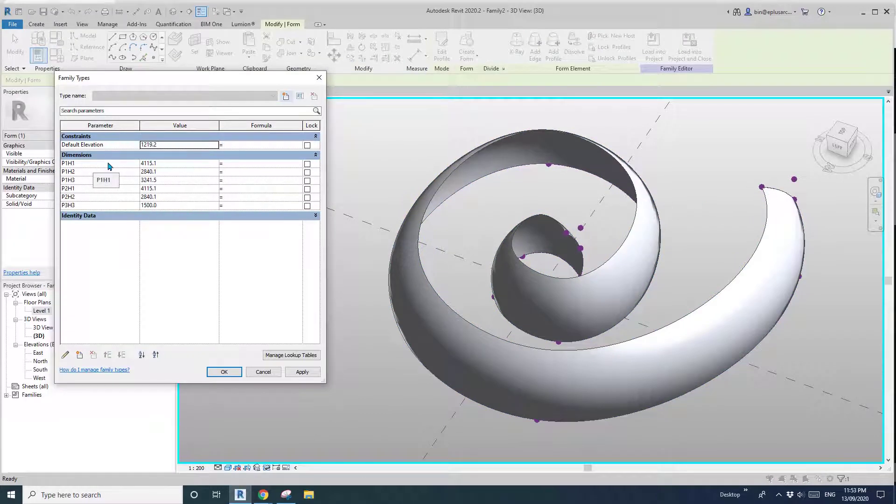
click(319, 78)
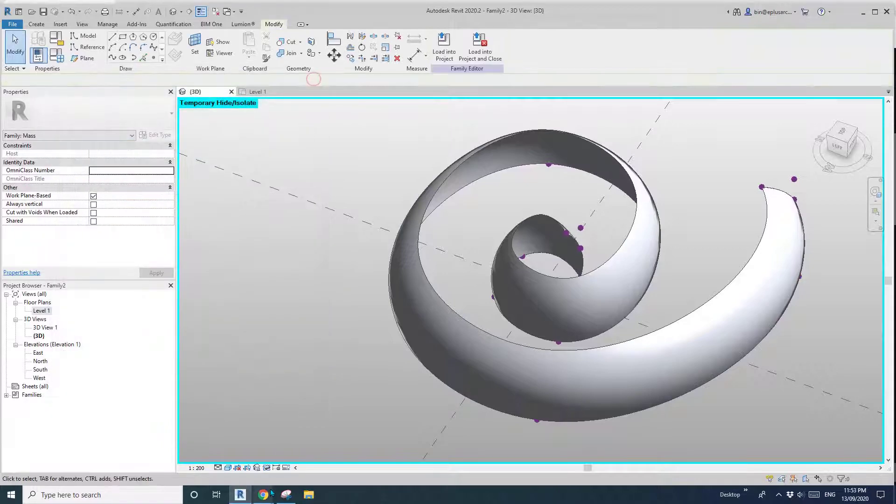
Switch to Chrome to check the Parametric Sweep Shell reference image in the Gmail message, and return to Revit
mouse_move(272, 493)
click(317, 443)
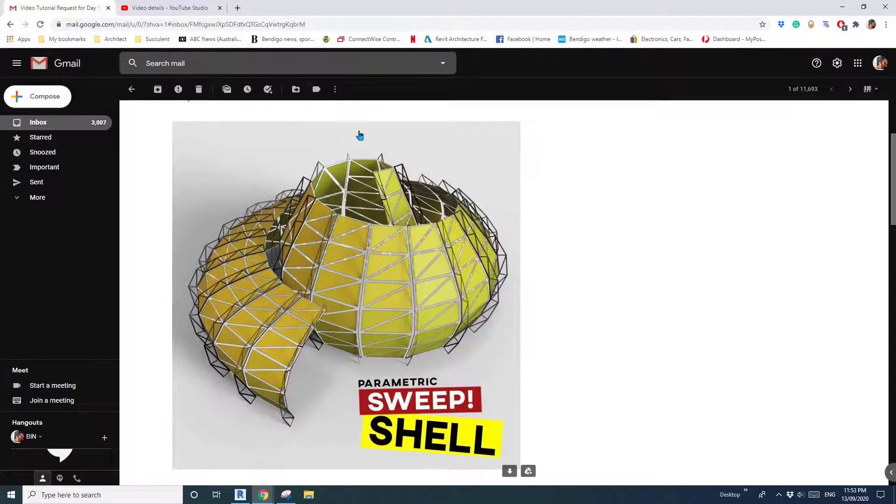
click(240, 495)
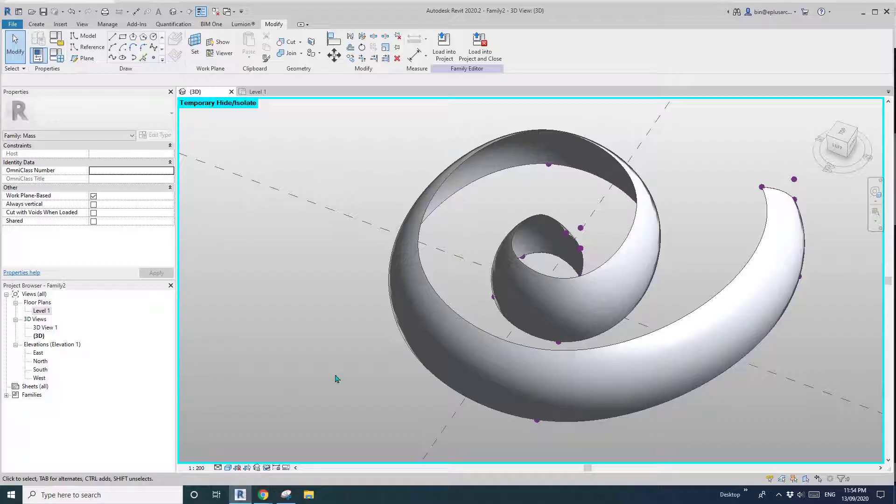
Set the P2H1 family parameter to 6000 and apply it to the form
scroll(370, 307, down, 1)
shift+middle_drag(370, 306, 462, 273)
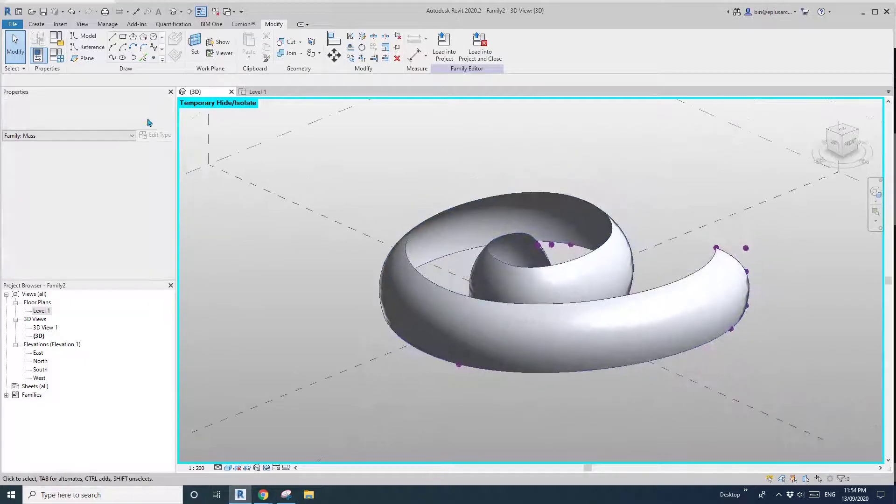
click(56, 55)
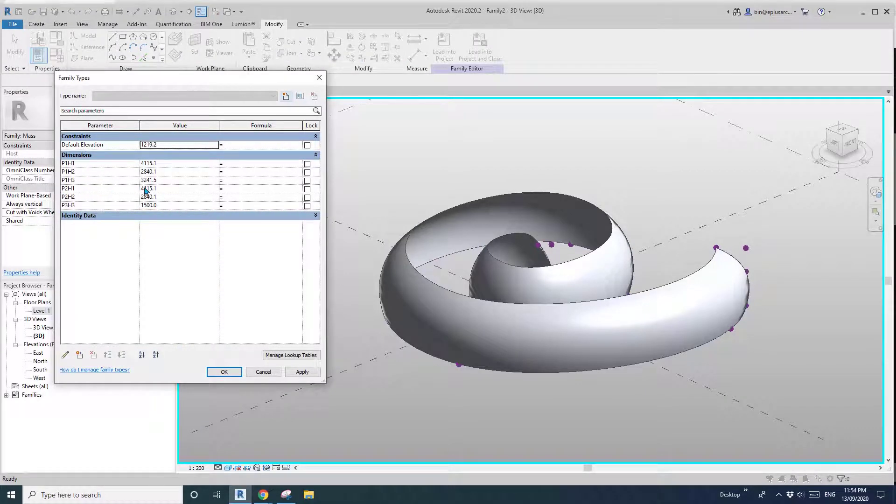
click(169, 189)
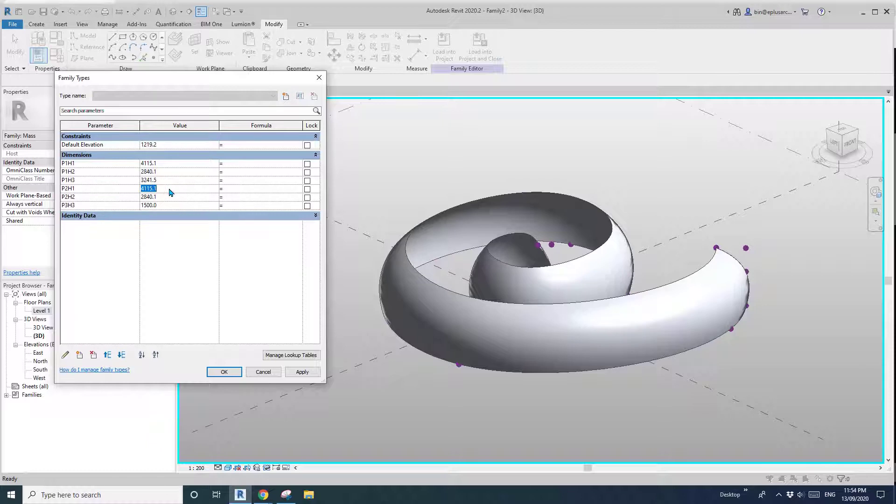
text(6000)
click(301, 372)
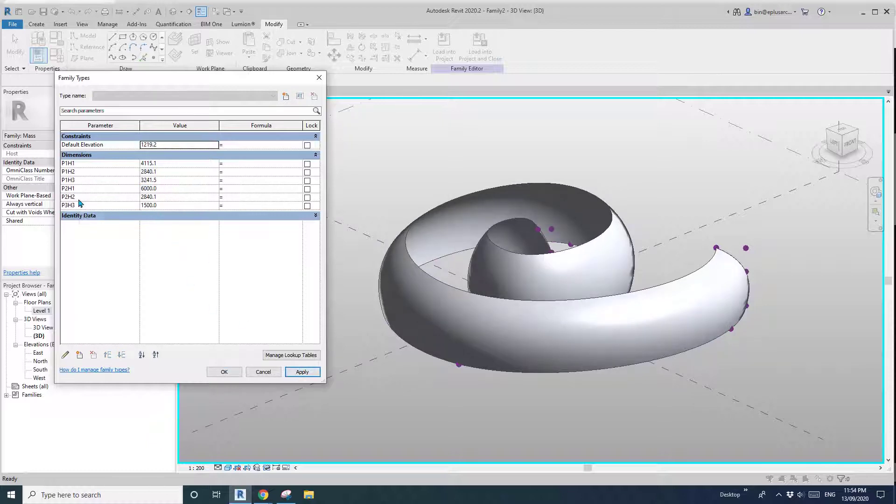
Try P2H2 values of 400 and 4000, applying each to the form
click(169, 198)
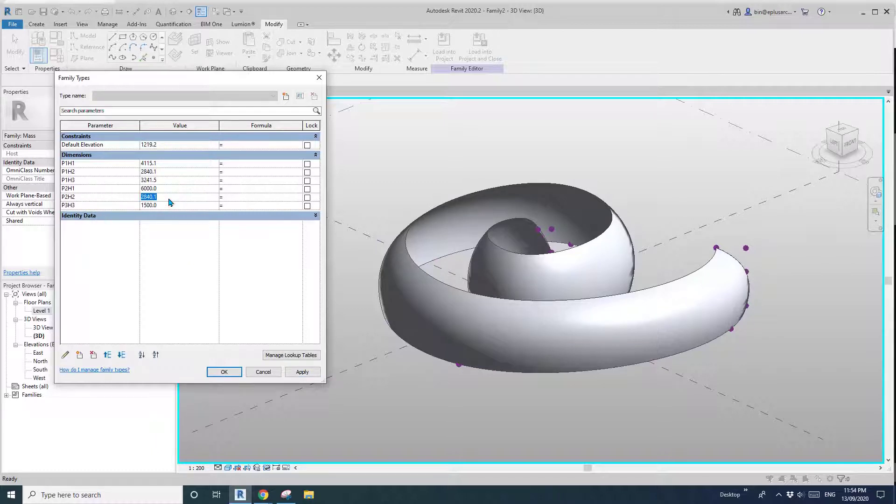
text(400)
click(298, 372)
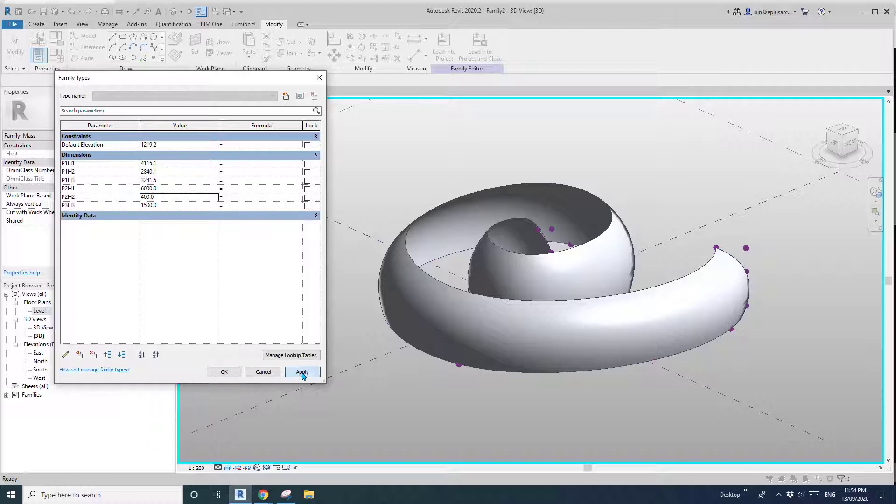
click(163, 198)
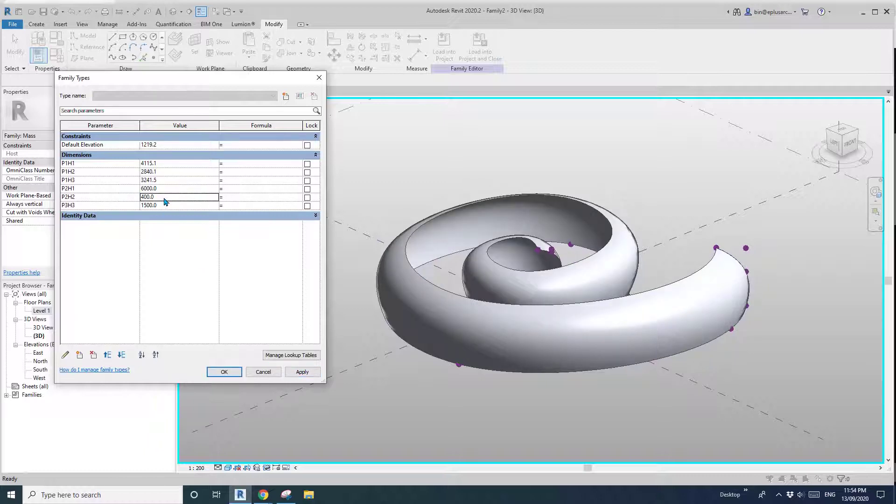
text(4000)
click(302, 372)
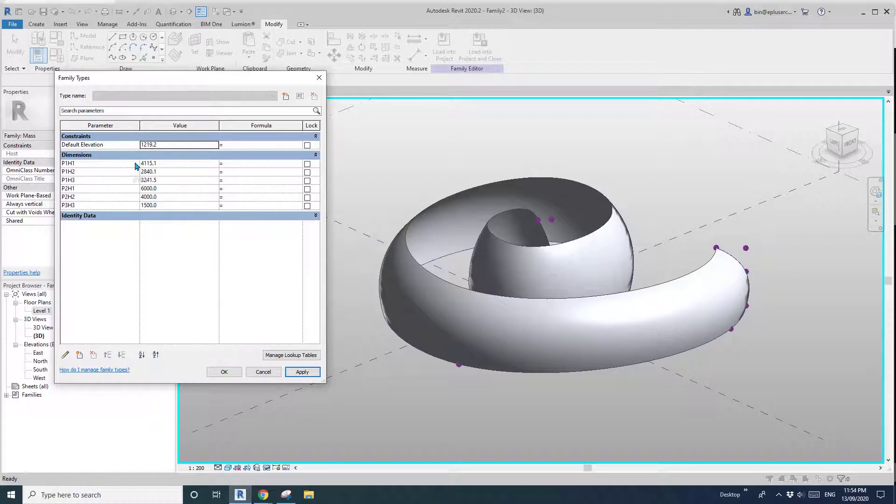
Set the P1H1 and P1H2 family parameters to 2000 each and apply them to the form
click(171, 164)
text(2000)
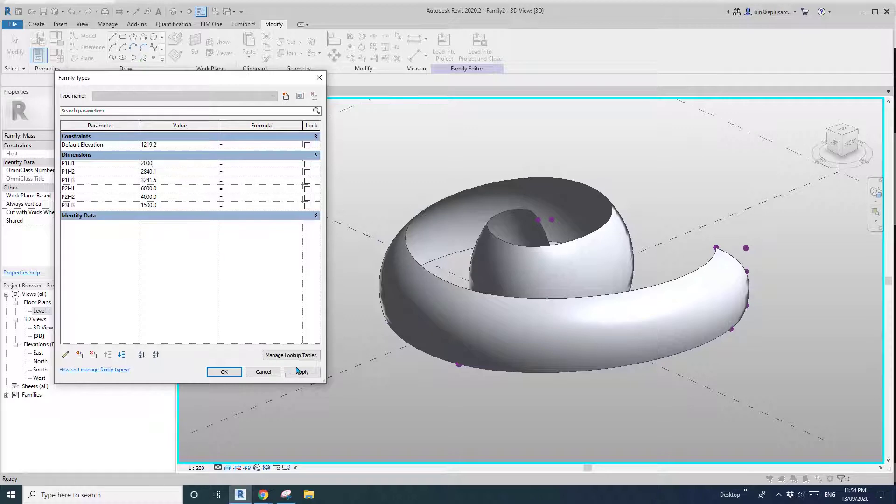
click(299, 372)
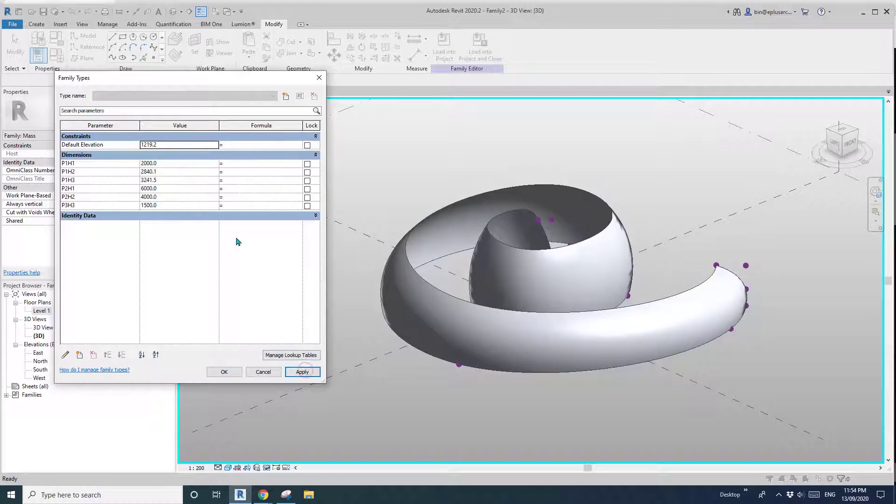
click(171, 170)
text(2)
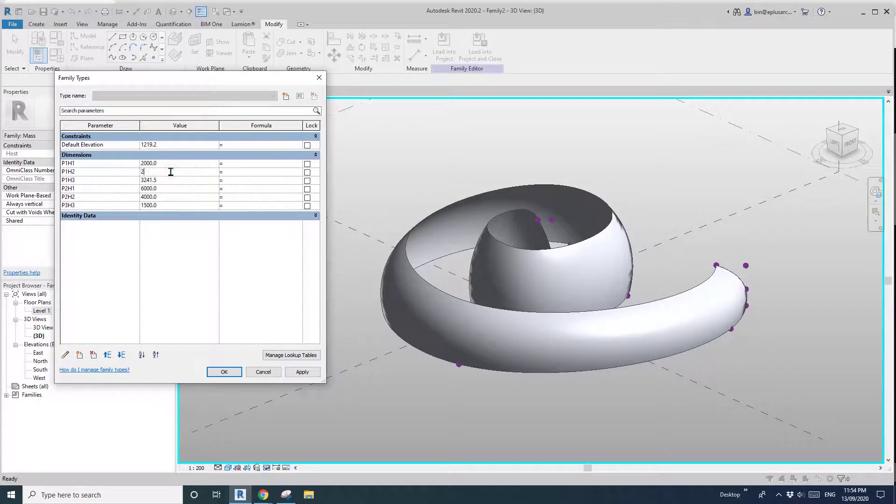
text(000)
click(299, 372)
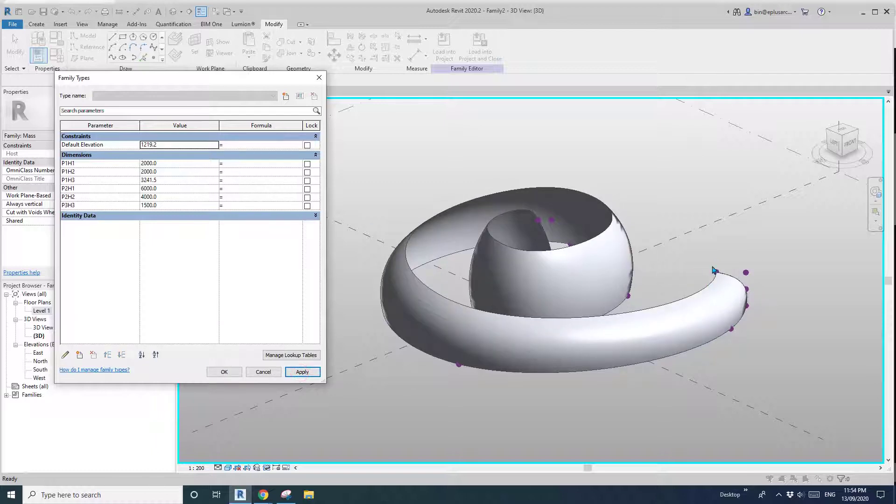
Try 6000 for the P1H3 family parameter and raise it to 9000, applying each value to the form
click(173, 182)
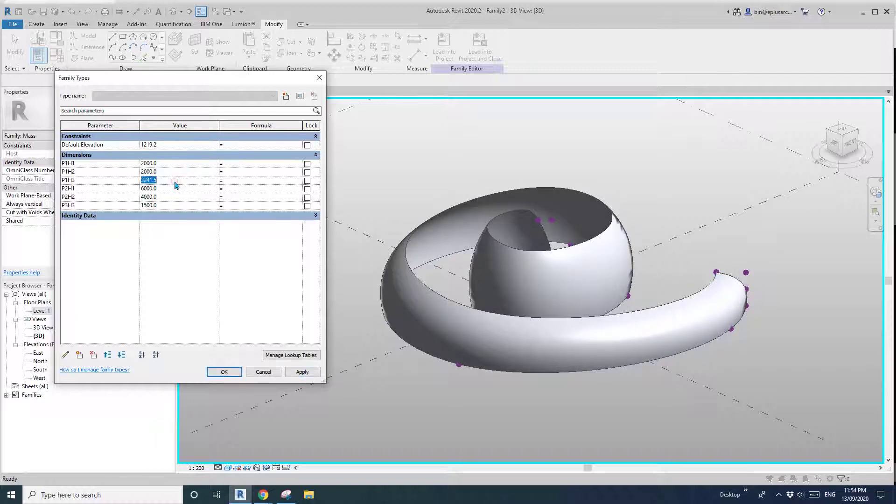
text(6000)
click(296, 370)
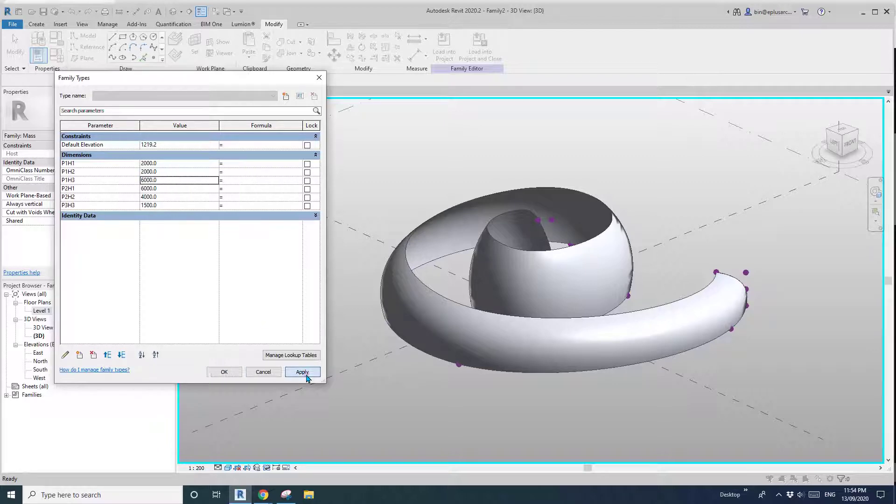
click(169, 181)
text(90)
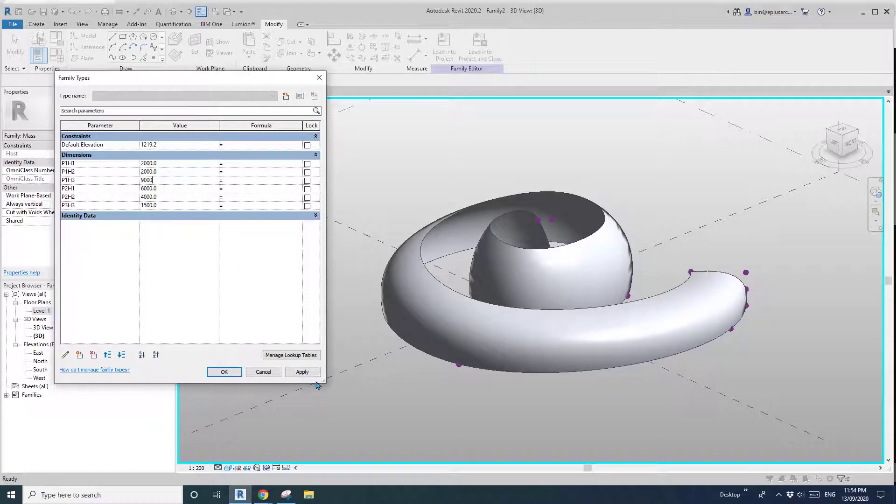
text(00)
click(309, 372)
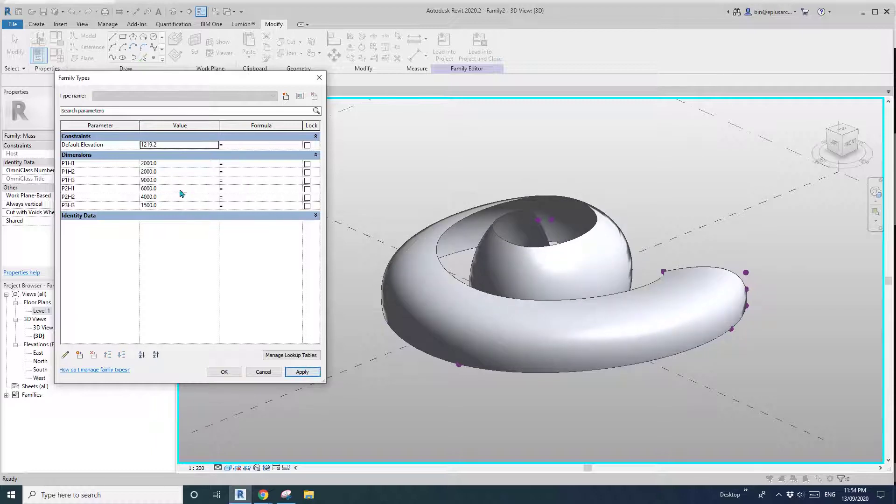
Set the P2H2 family parameter to 6000 and apply it to the form
click(167, 196)
text(6)
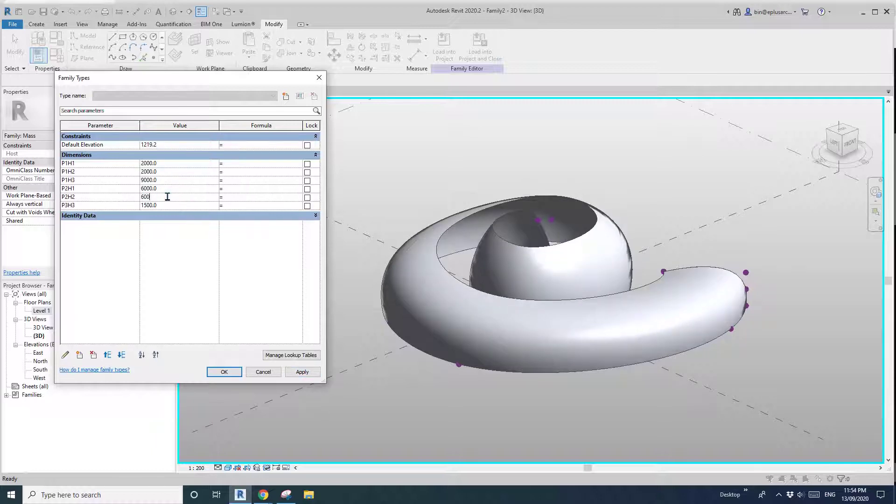
click(309, 373)
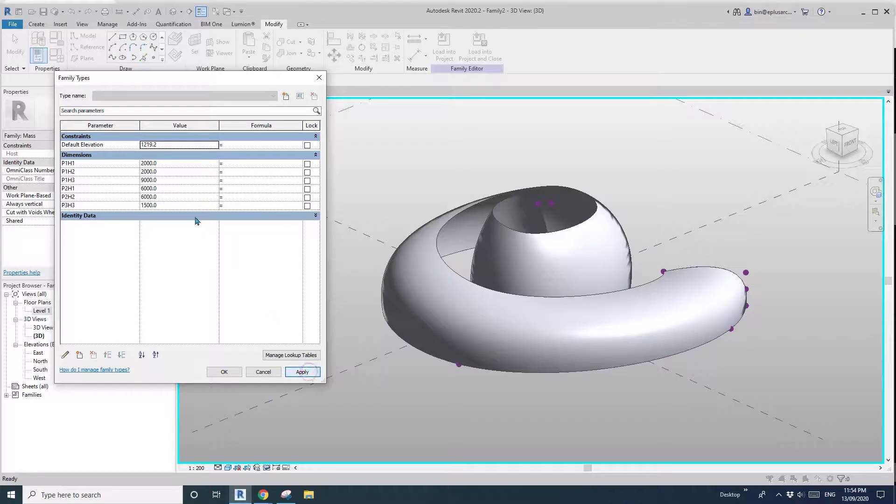
Try P2H1 values of 9000 and 15000, applying each to the form
click(170, 190)
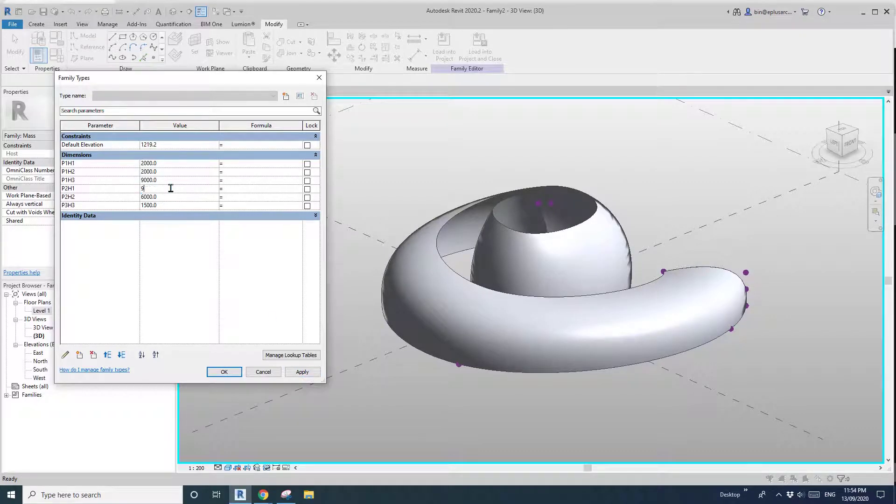
text(9000)
click(302, 372)
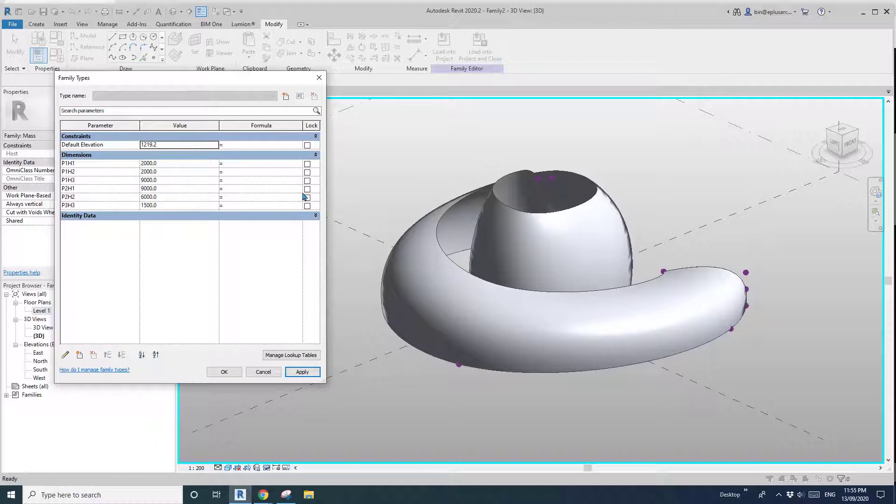
click(167, 189)
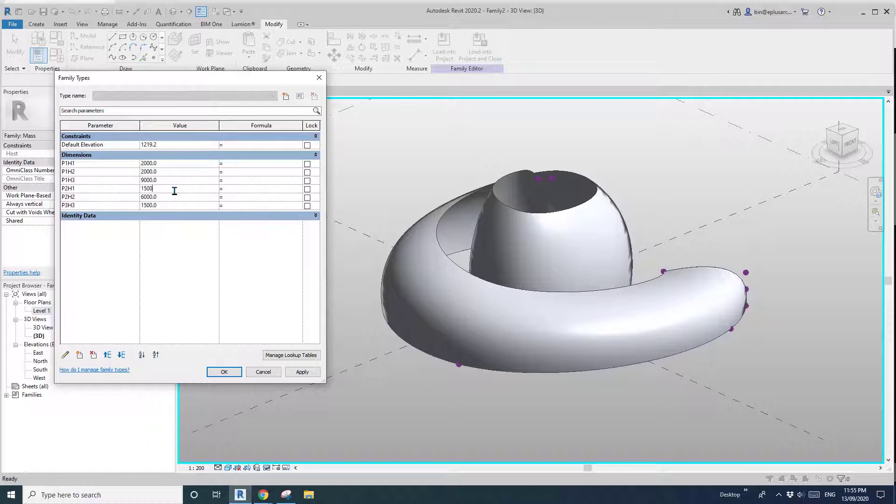
text(15000)
click(301, 371)
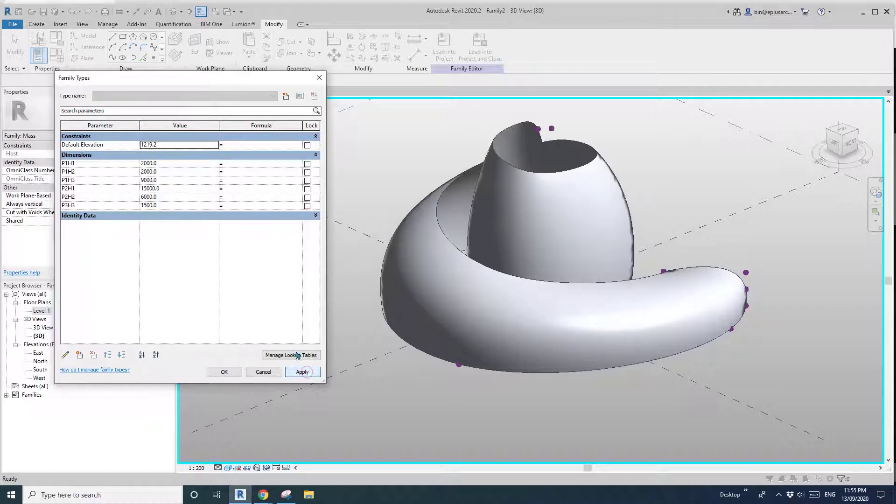
Set the P2H1 family parameter to 21000 and apply it to the form
click(181, 189)
text(21)
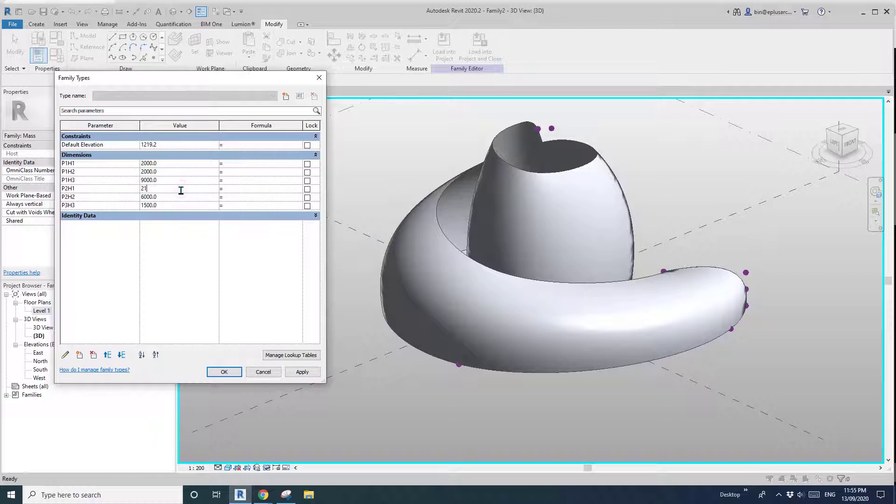
click(304, 371)
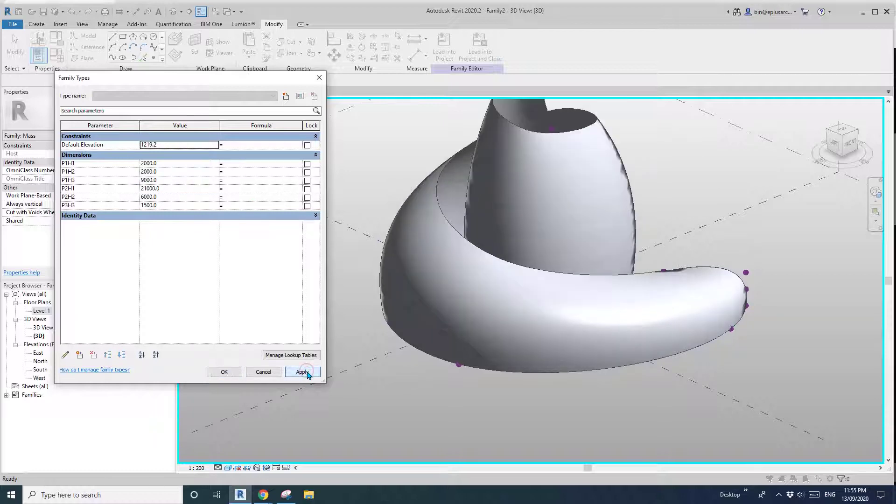
Set the P3H3 family parameter to 3000, apply it to the form and accept the family type values
click(177, 208)
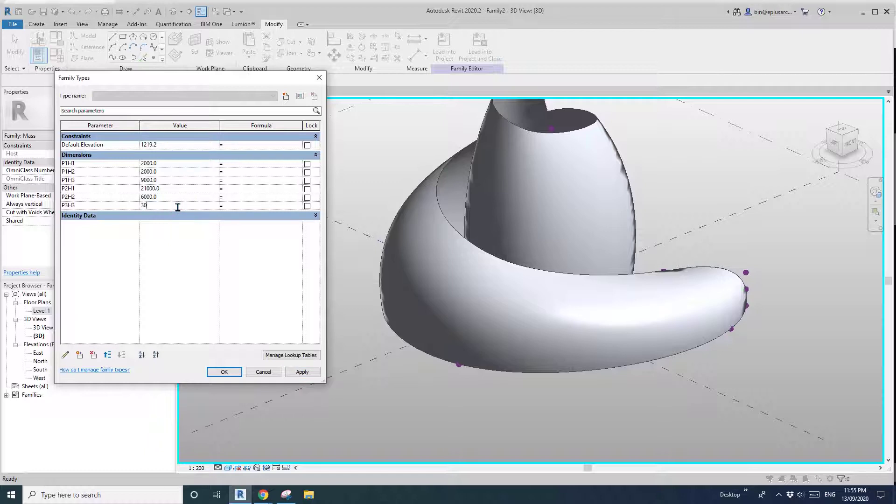
text(3000)
click(302, 371)
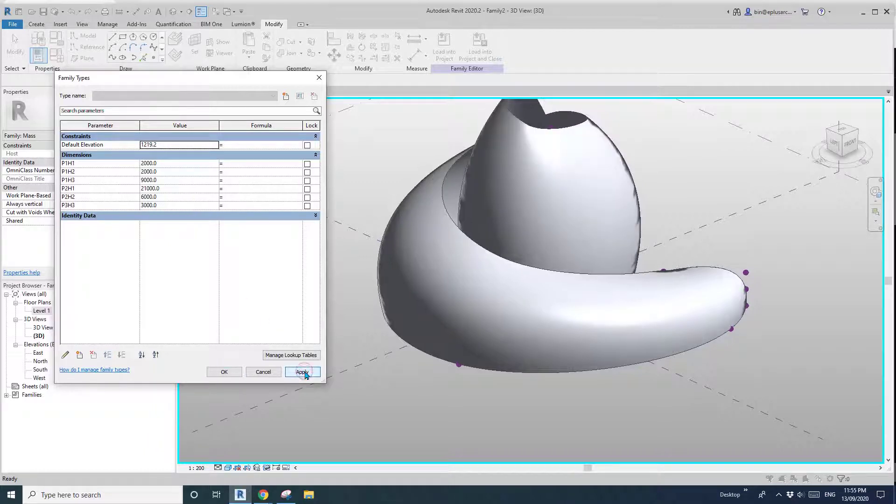
click(236, 372)
Examine the spiral form from several sides and compare it with the Parametric Sweep Shell reference image in the Gmail message, returning to Revit
scroll(385, 327, down, 2)
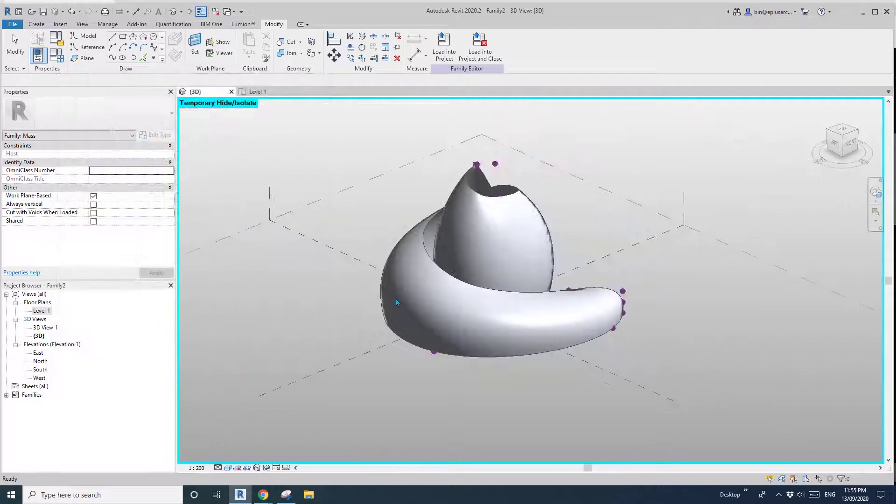
click(460, 269)
shift+middle_drag(206, 262, 428, 338)
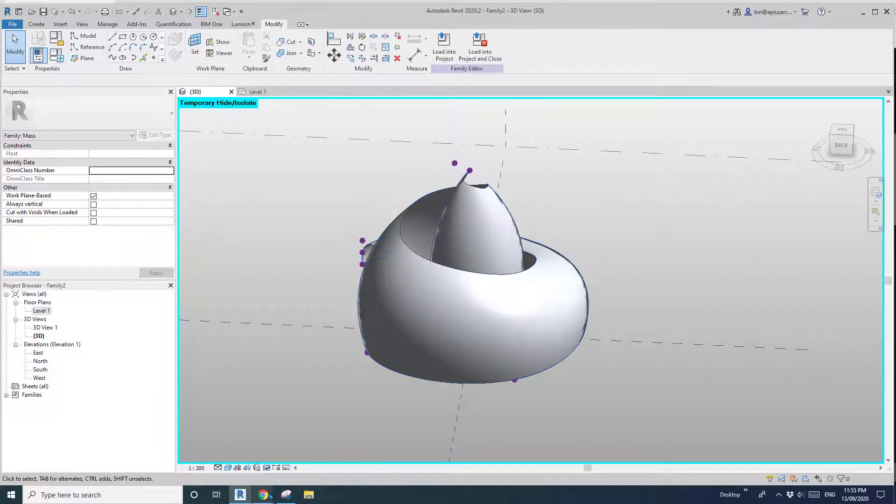
mouse_move(263, 494)
click(302, 464)
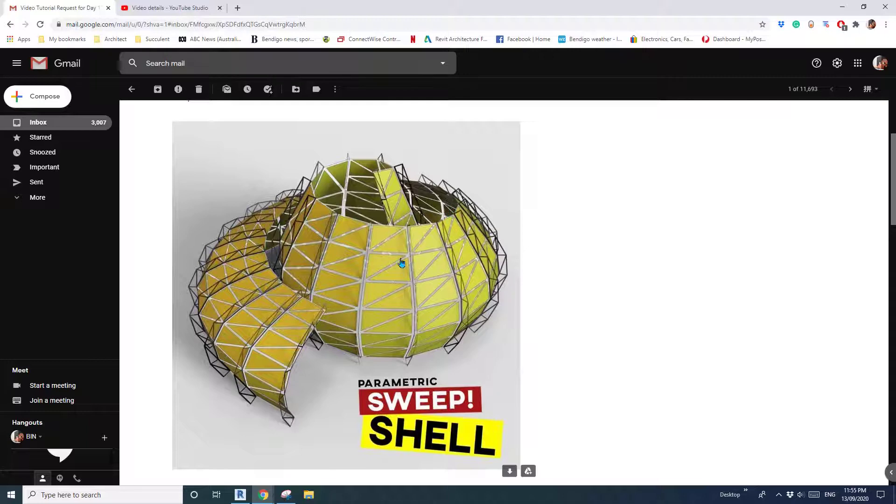
click(240, 495)
shift+middle_drag(454, 302, 423, 288)
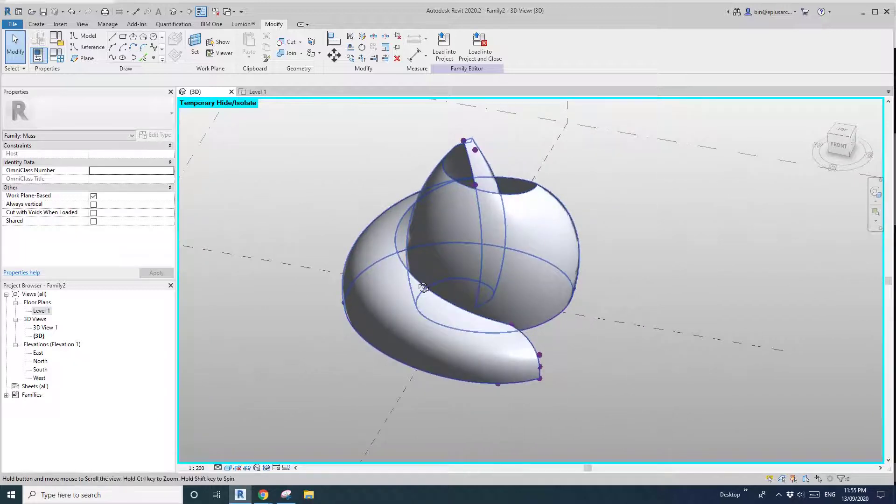